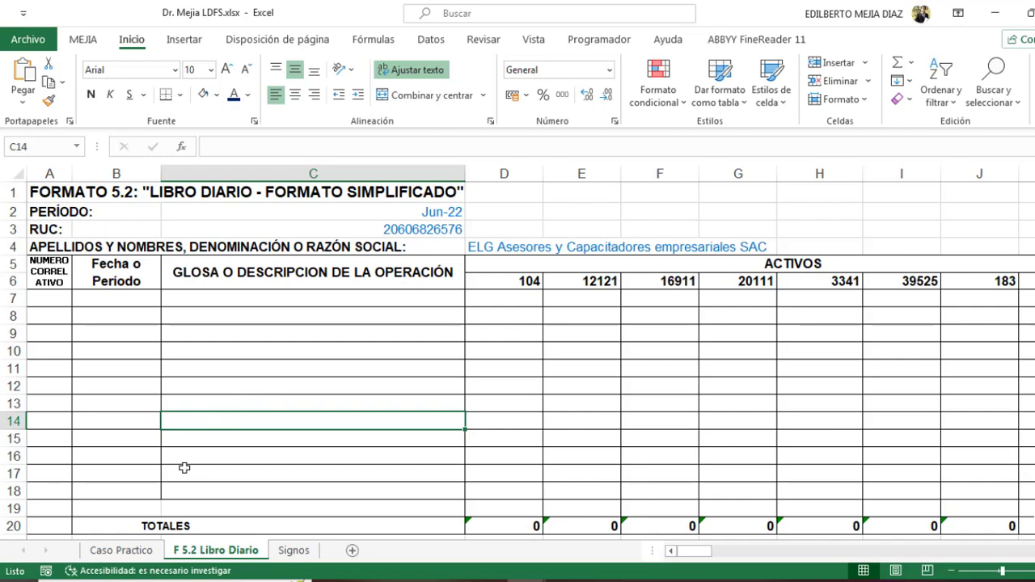
Step: Compare the Caso Practico June 2022 inventory with F 5.2 Libro Diario, ending on Caso Practico
left_click(121, 550)
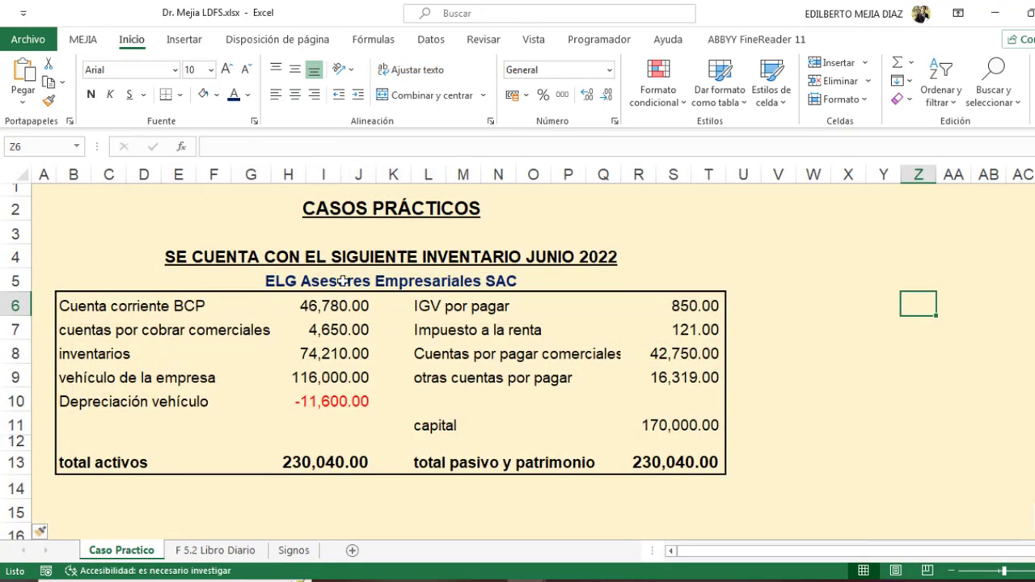
left_click(226, 550)
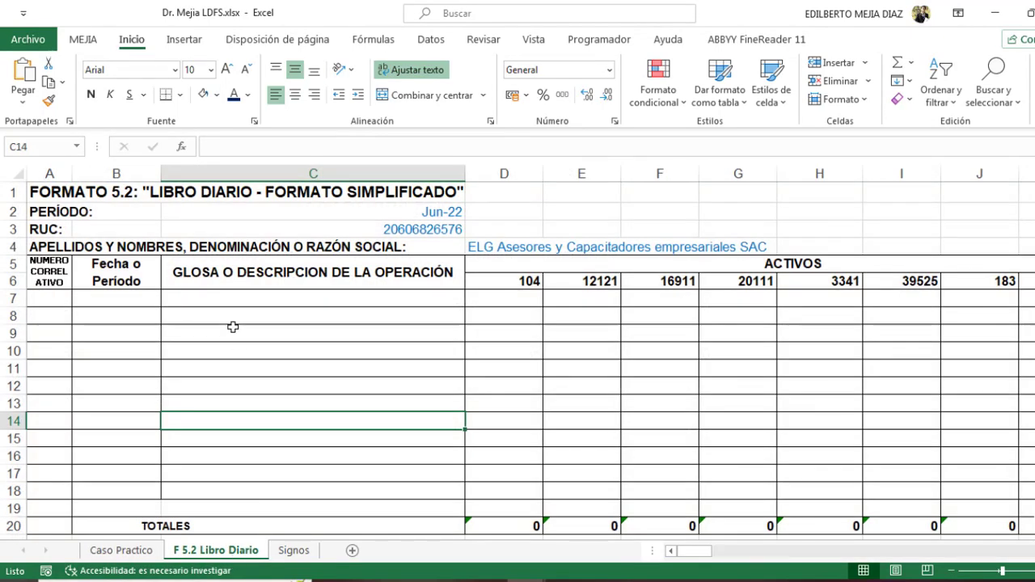
left_click(121, 551)
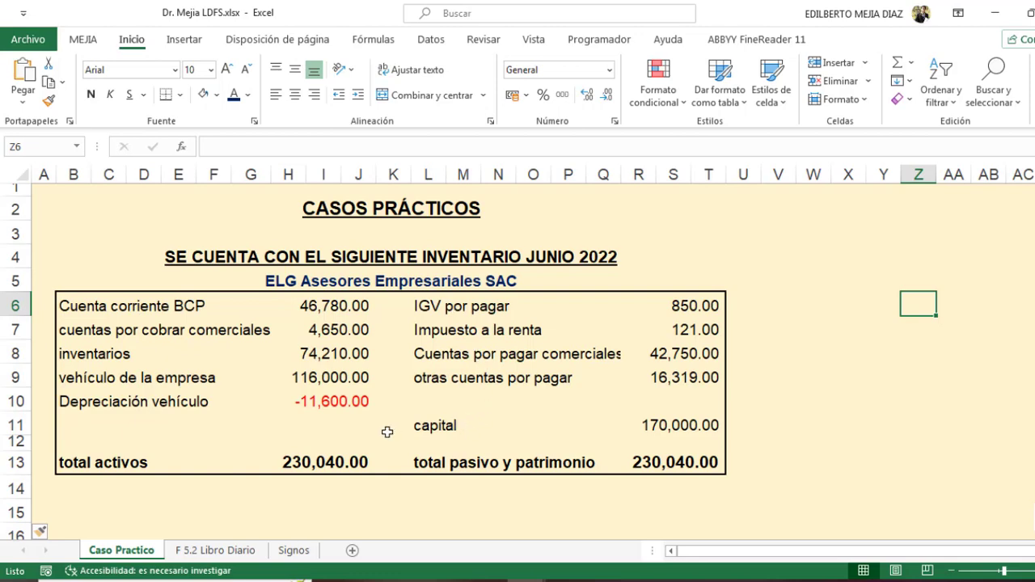
Step: Clip the inventory table as a picture and paste it over F 5.2 Libro Diario's lower empty rows
key("Print")
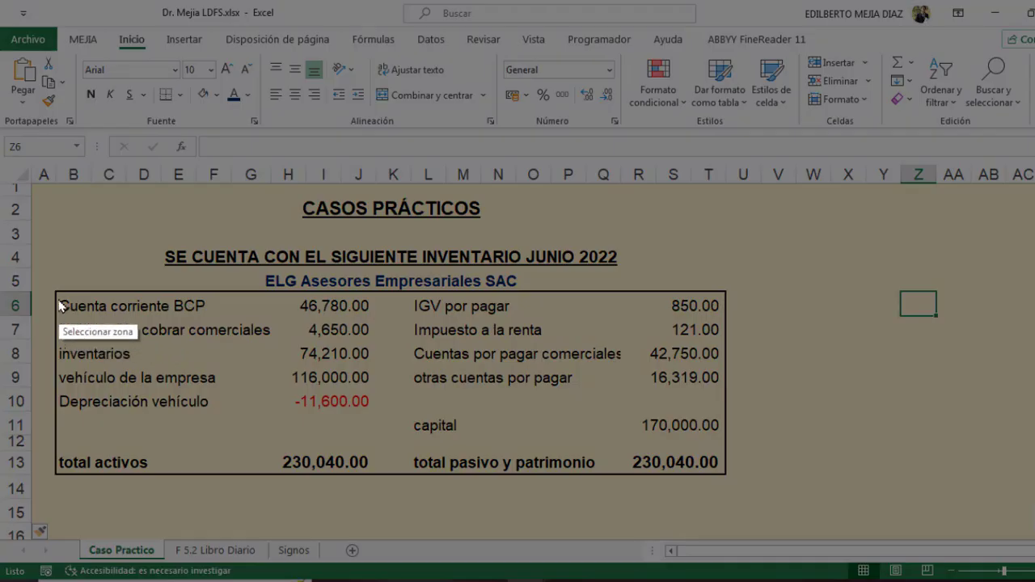
left_click_drag(39, 277, 725, 478)
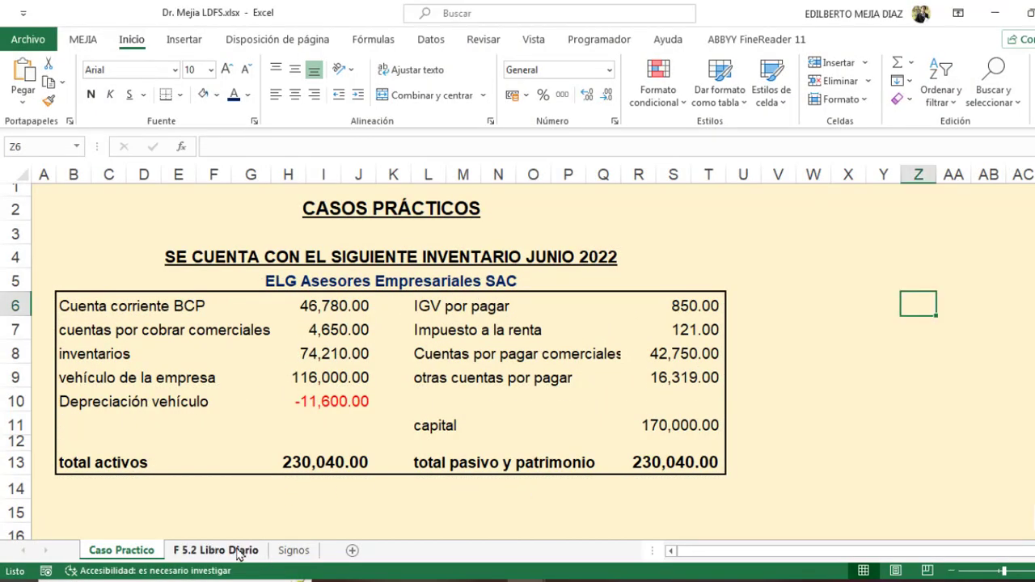
left_click(216, 550)
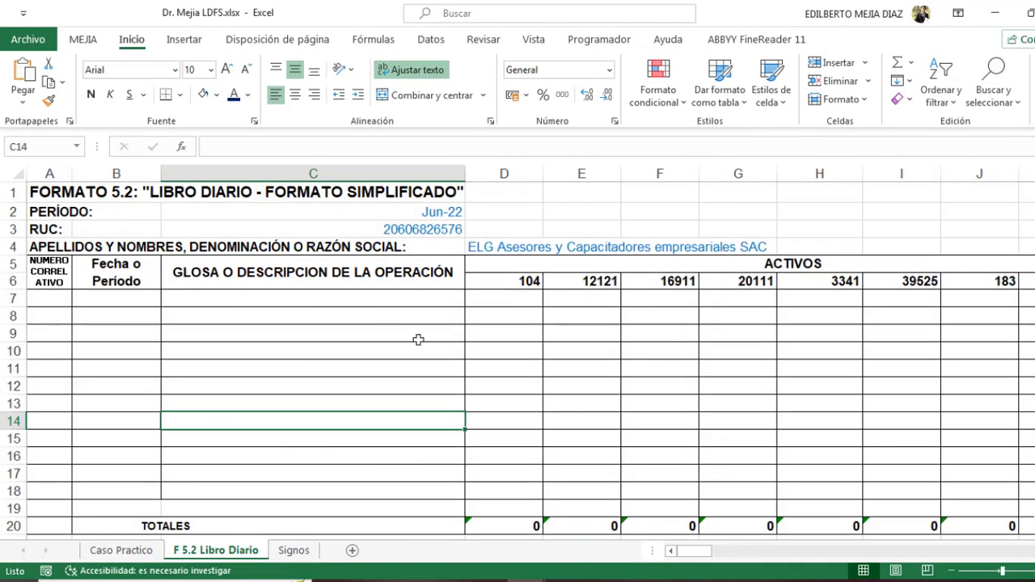
key("ctrl+v")
left_click_drag(342, 432, 339, 355)
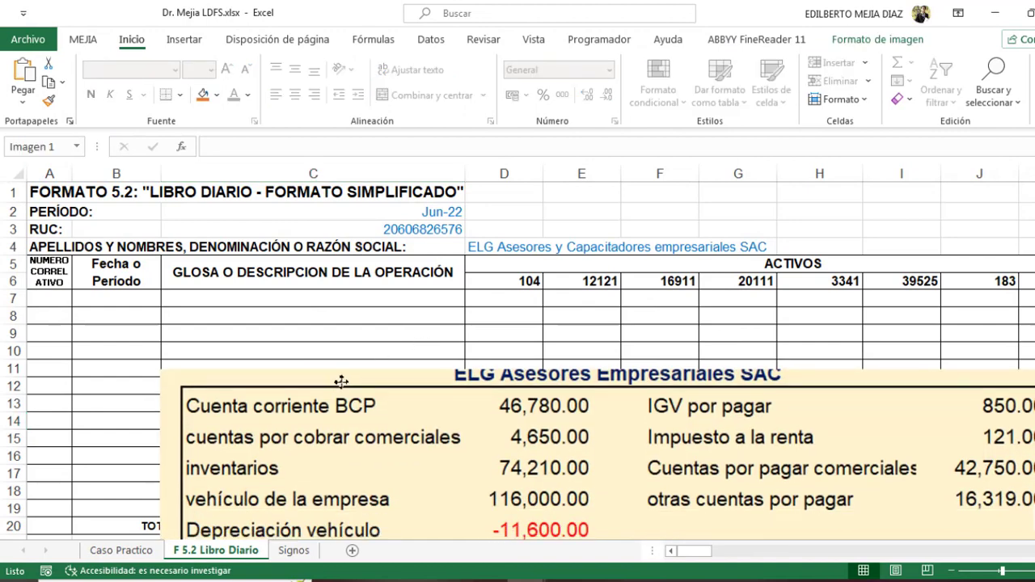
left_click(48, 300)
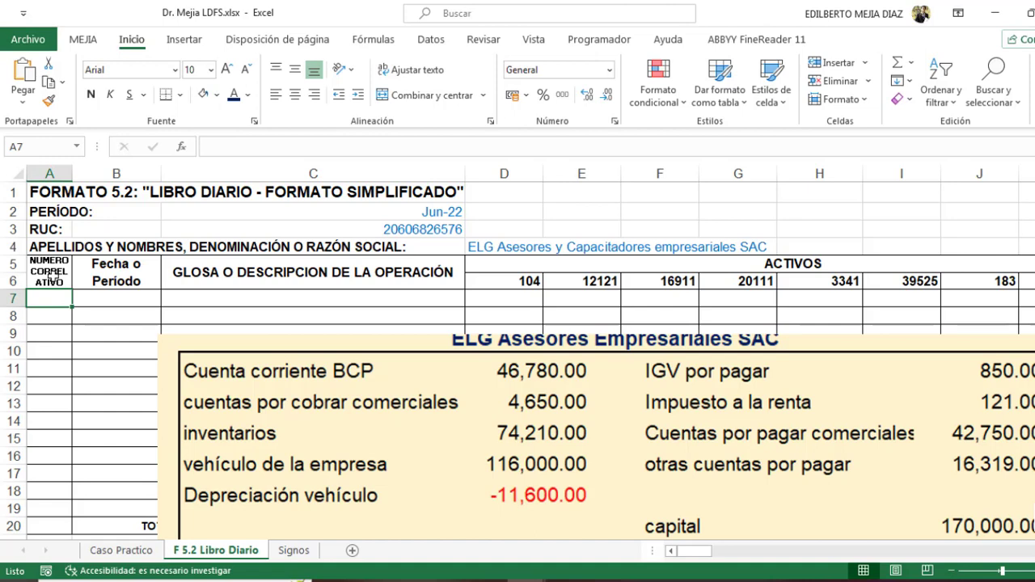
Step: Enter 1, 1-6-2022 and 'Por el Activo, pasivo y patrimonio' in cells A7 to C7
type("1")
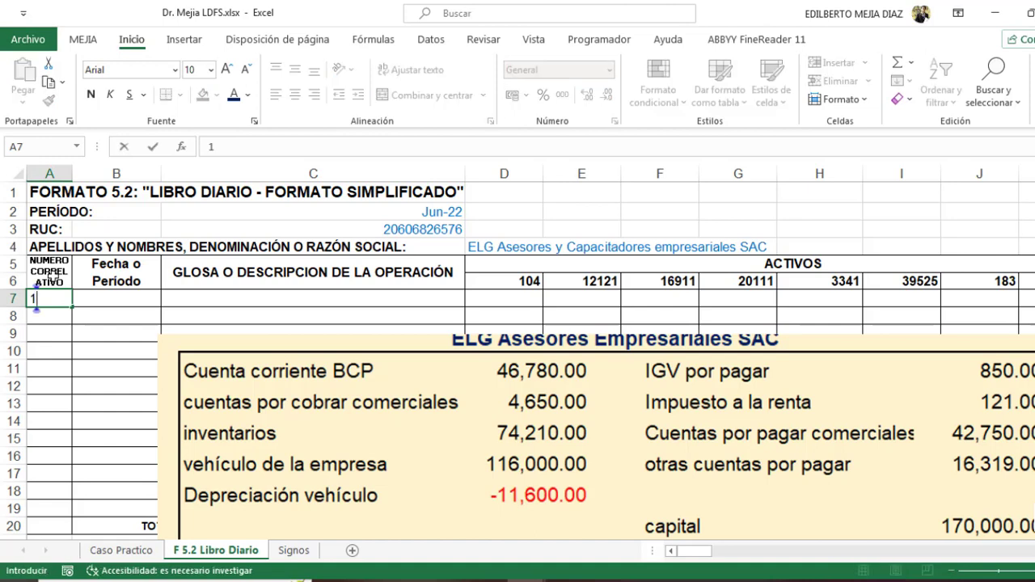
key("Tab")
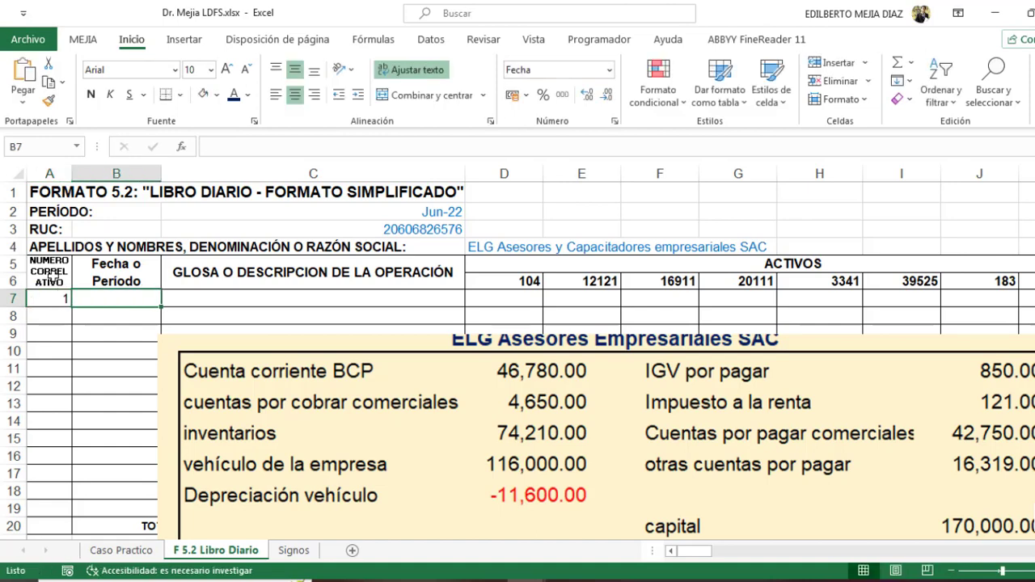
type("1-")
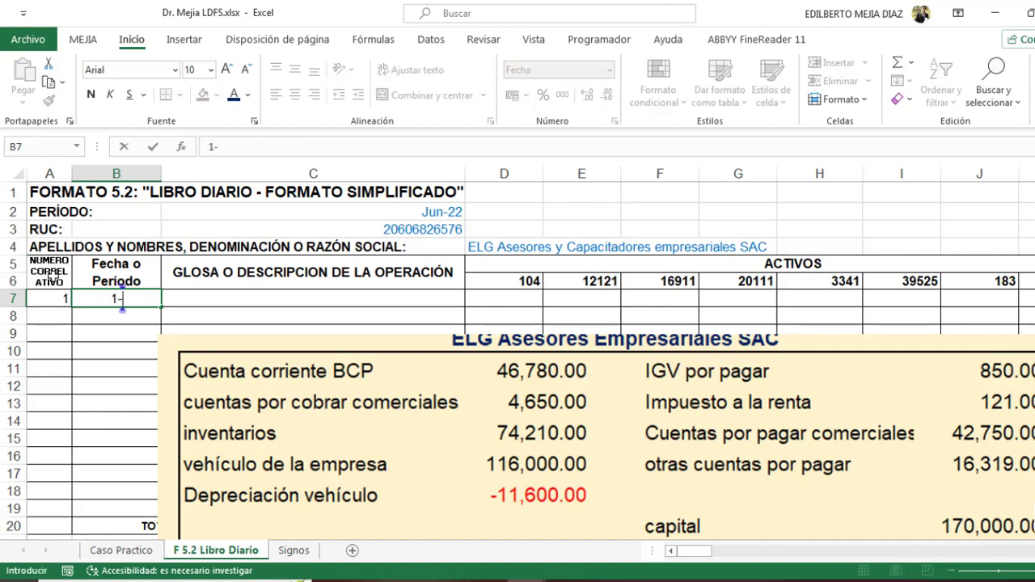
type("6-20")
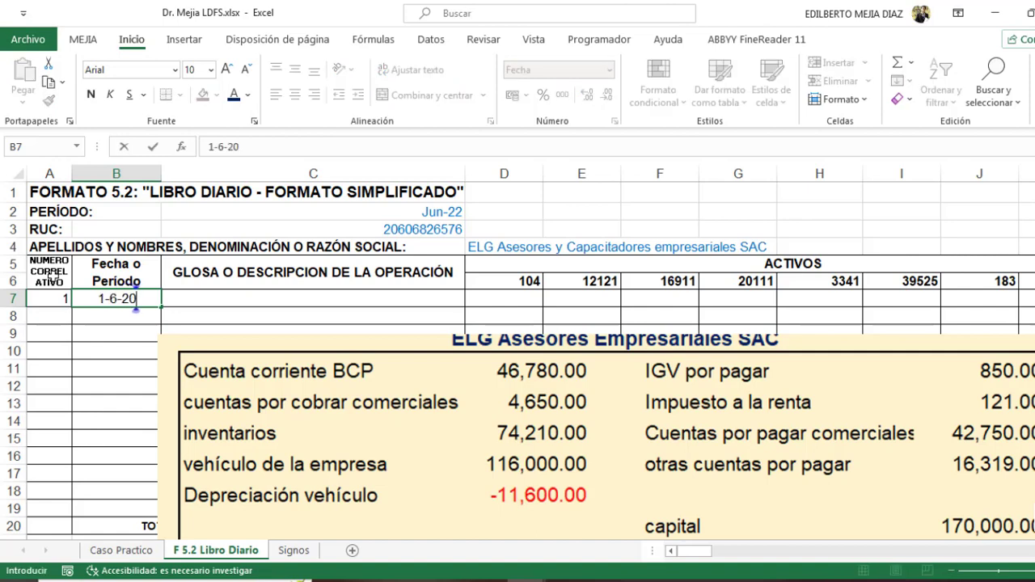
type("22")
key("Tab")
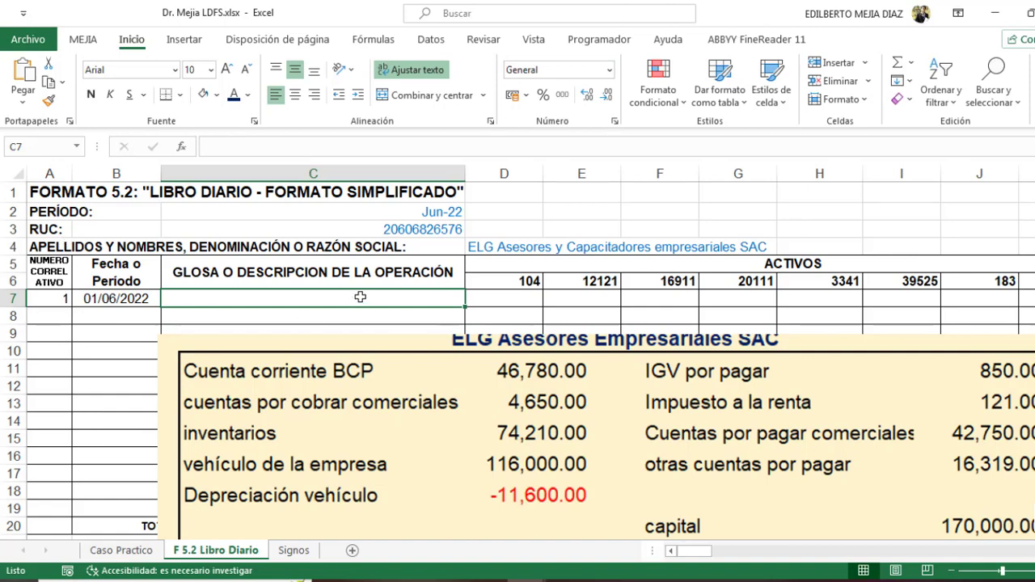
type("por")
key("BackSpace")
key("BackSpace")
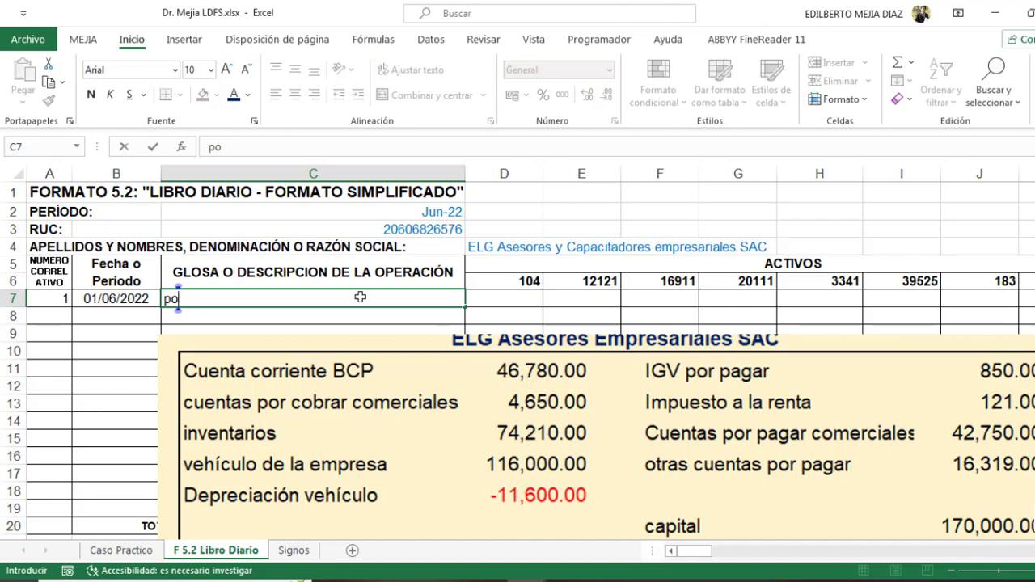
key("BackSpace")
key("BackSpace")
type("Por el")
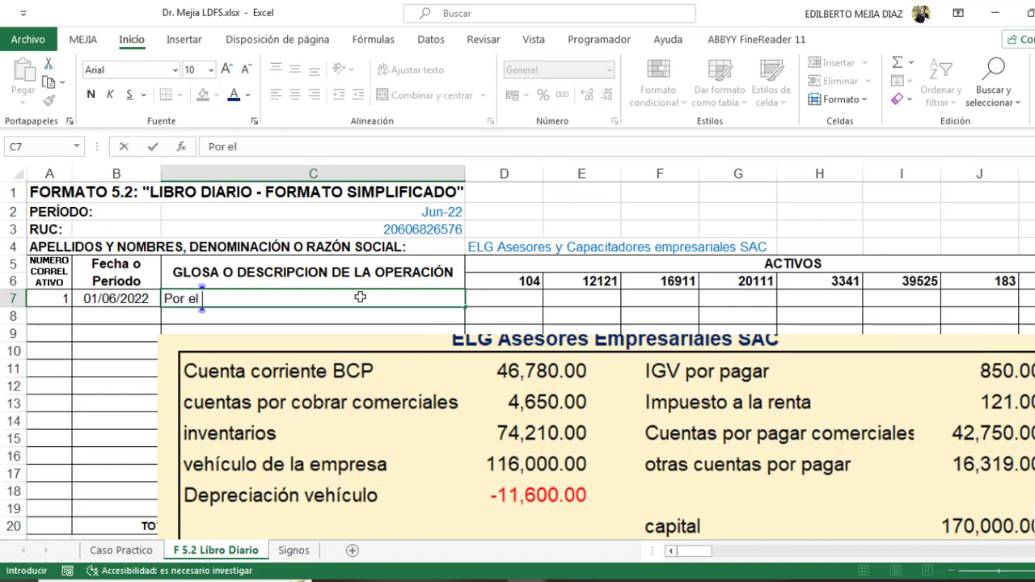
type(" Activo, pas")
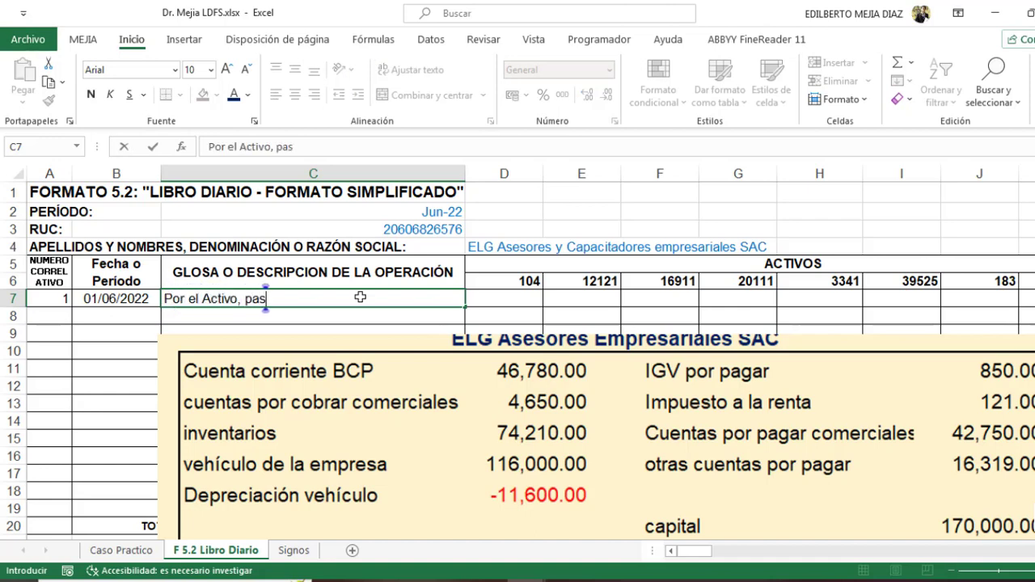
type("ivo y p")
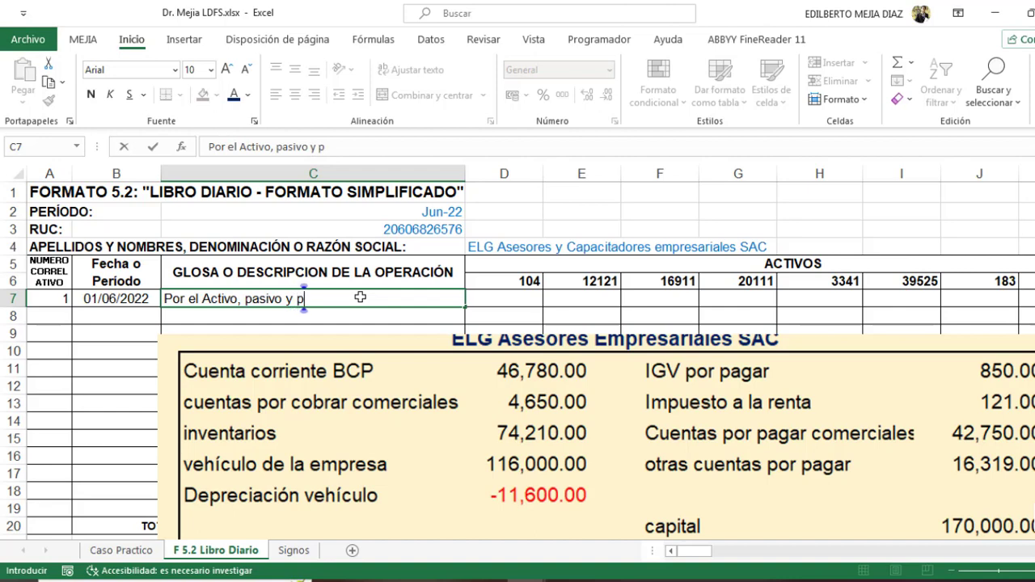
type("atrimonio")
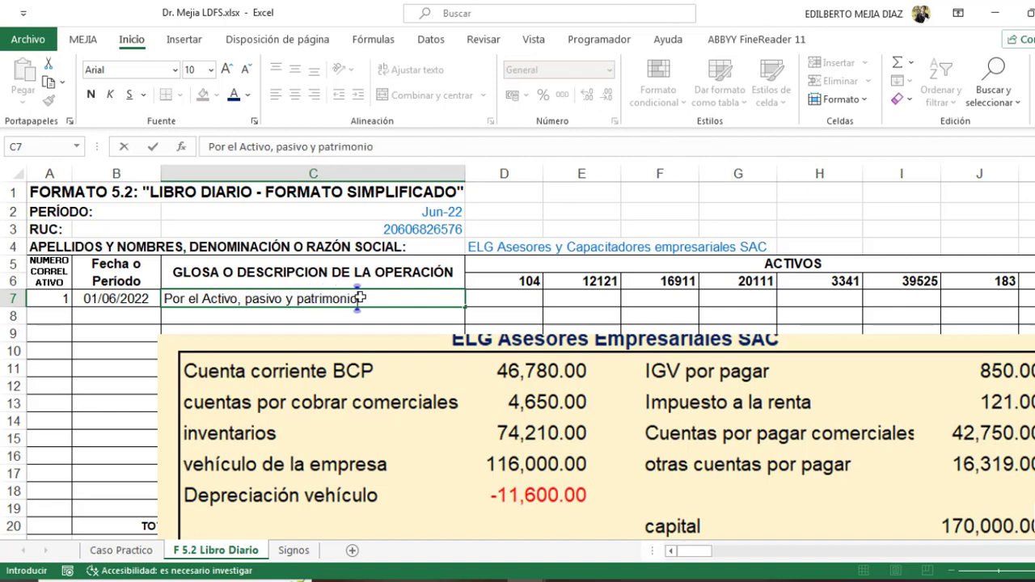
key("Tab")
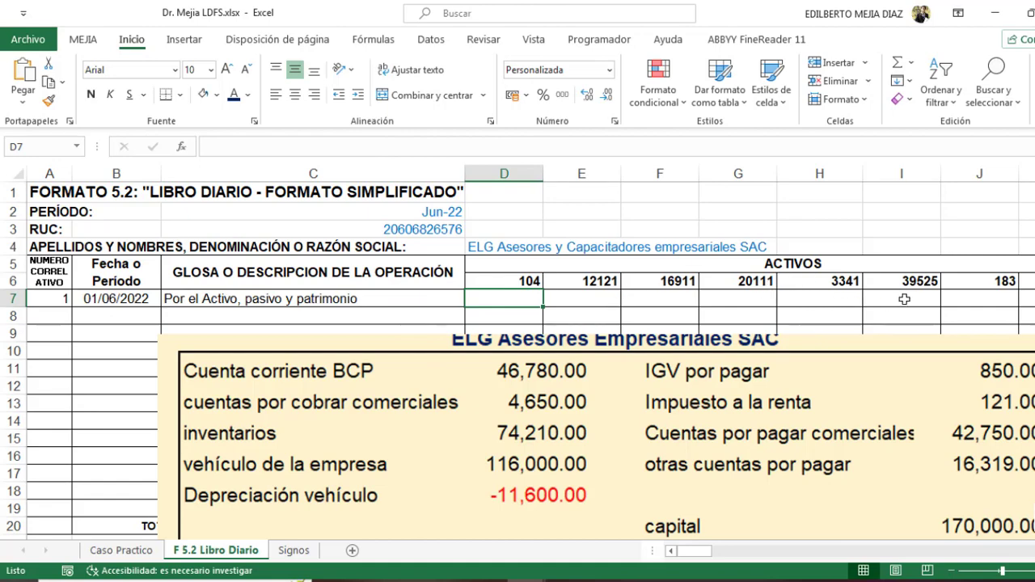
Step: Clip the Signos para el LDFS chart from the Signos sheet and paste it onto F 5.2 Libro Diario
mouse_move(685, 556)
left_mouse_down()
mouse_move(735, 557)
mouse_move(587, 557)
left_mouse_up()
left_click(465, 457)
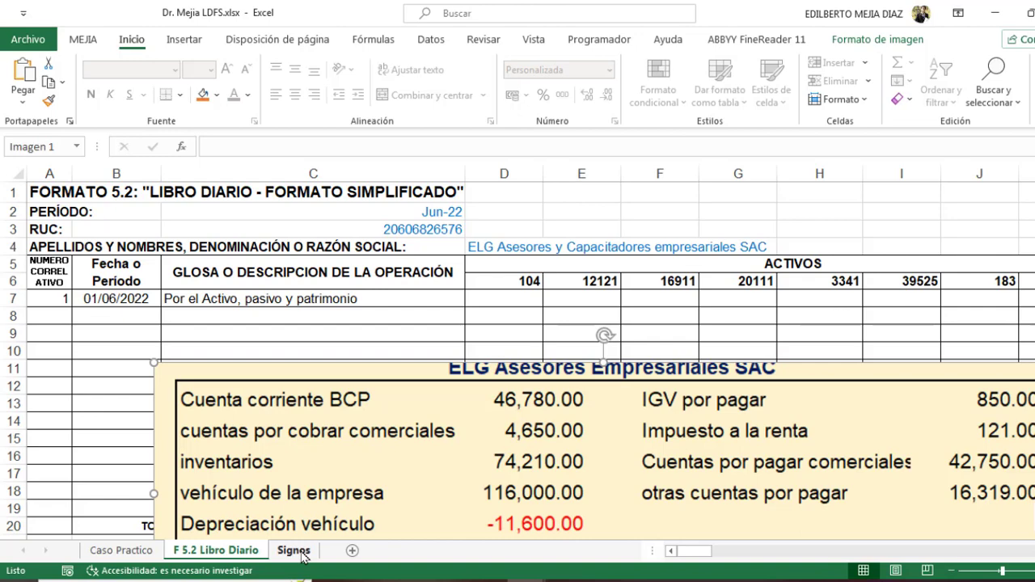
left_click(301, 554)
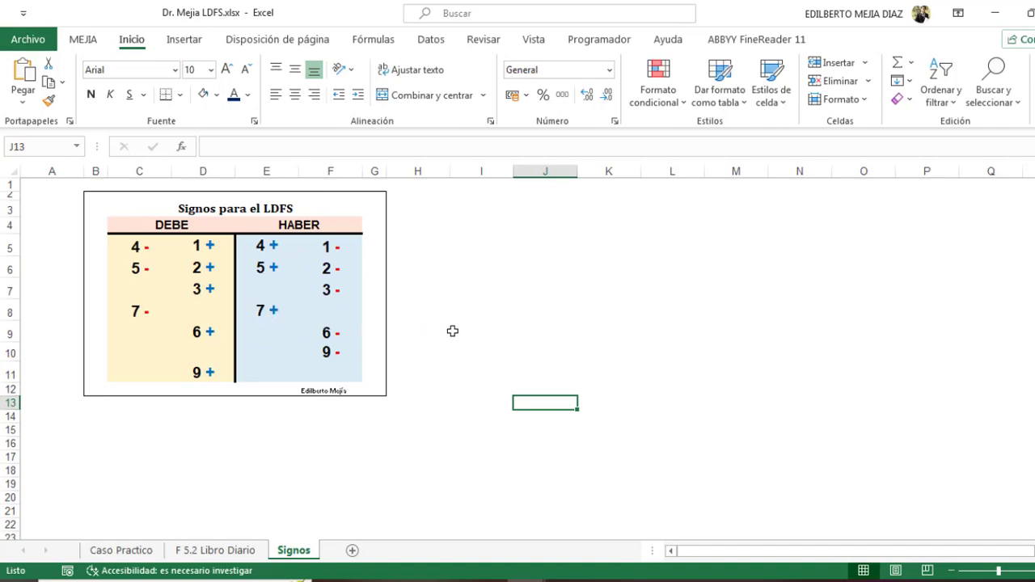
key("super+shift+s")
mouse_move(98, 194)
left_mouse_down()
mouse_move(340, 277)
mouse_move(372, 384)
left_mouse_up()
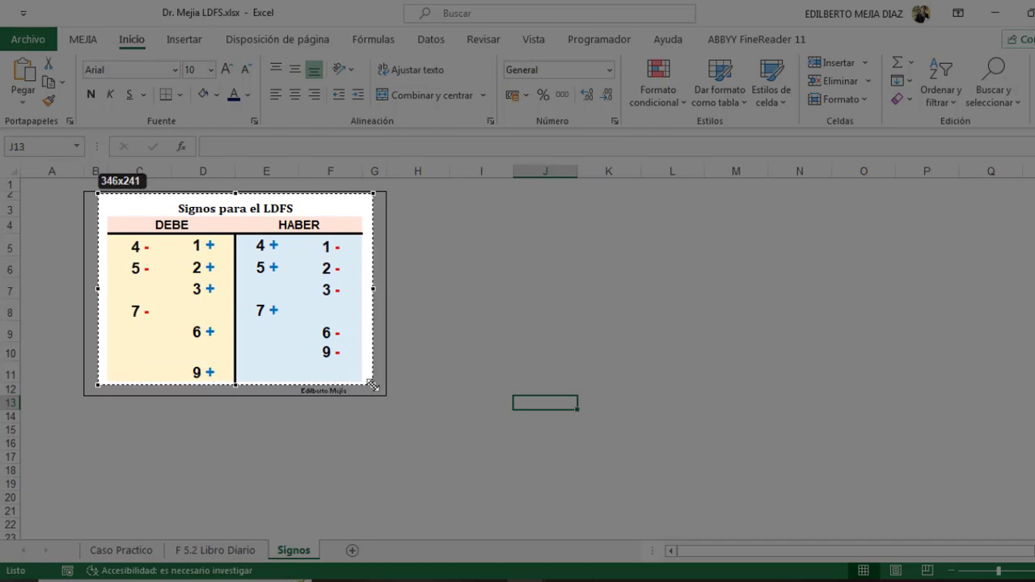
key("ctrl+c")
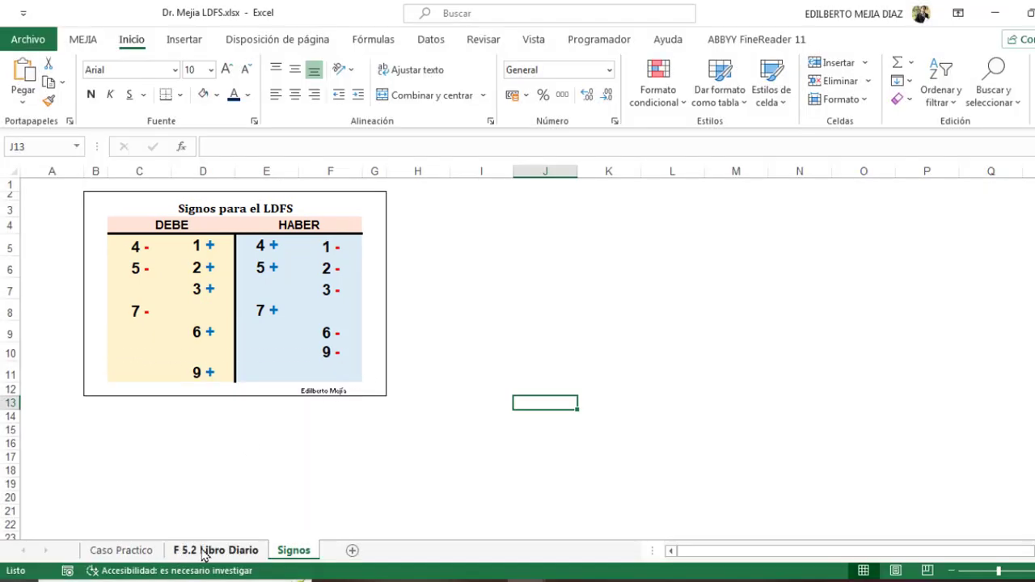
left_click(215, 550)
key("ctrl+v")
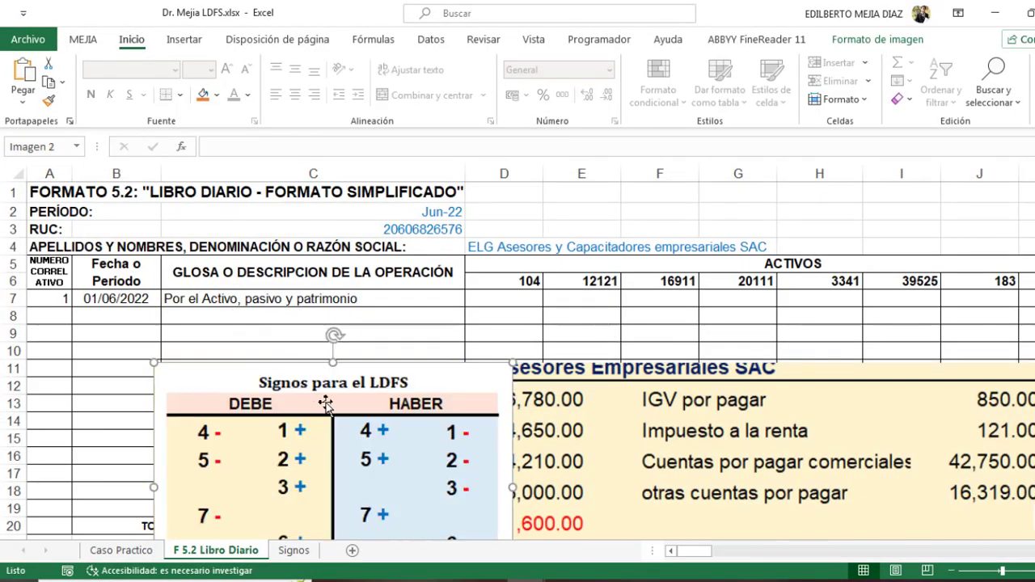
Step: Shrink the sign chart picture, place it below row 7 at left, and nudge the inventory picture right
left_click_drag(326, 404, 235, 250)
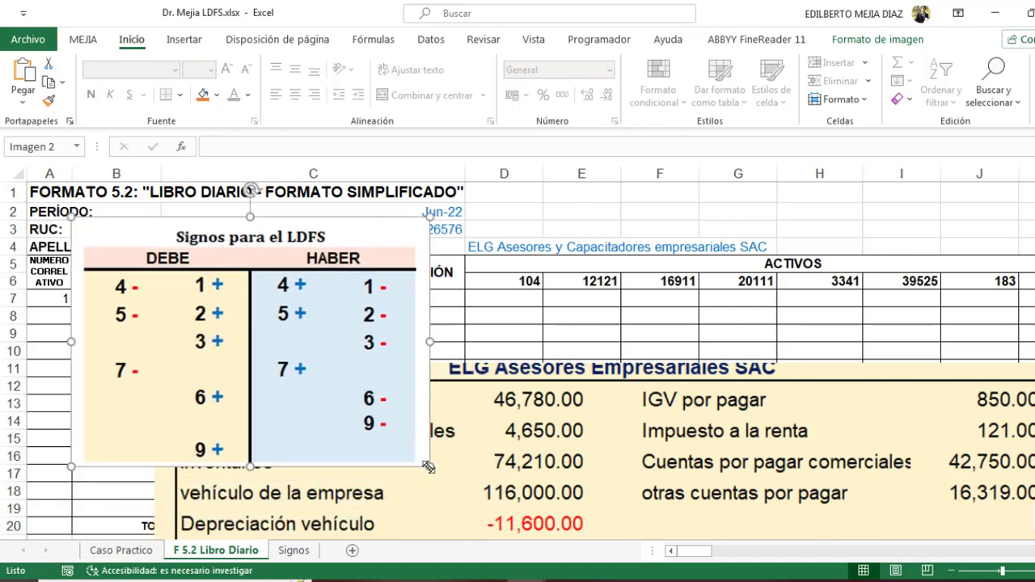
left_click_drag(429, 467, 310, 387)
mouse_move(228, 316)
left_mouse_down()
mouse_move(367, 340)
mouse_move(521, 304)
left_mouse_up()
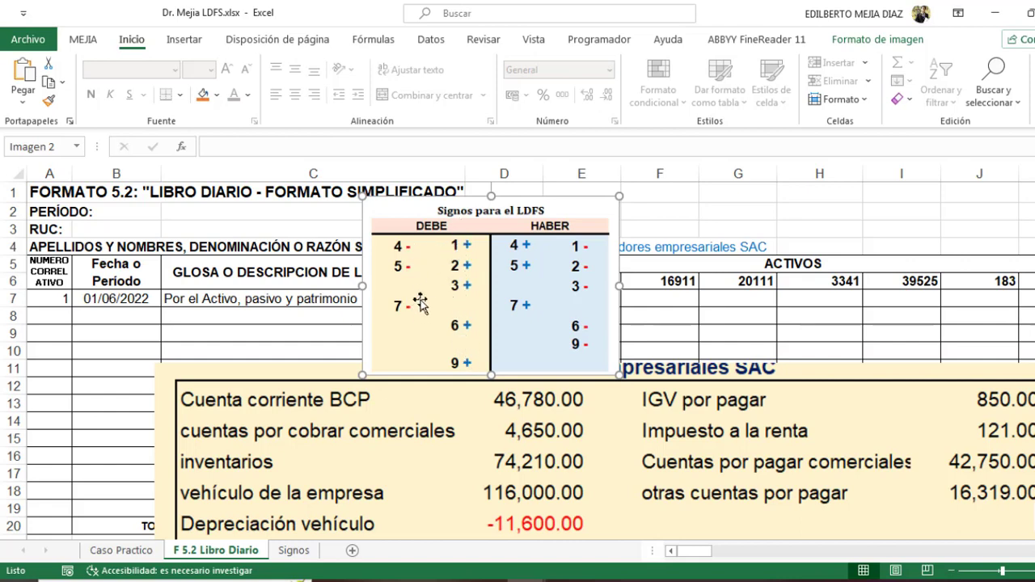
left_click_drag(479, 275, 381, 268)
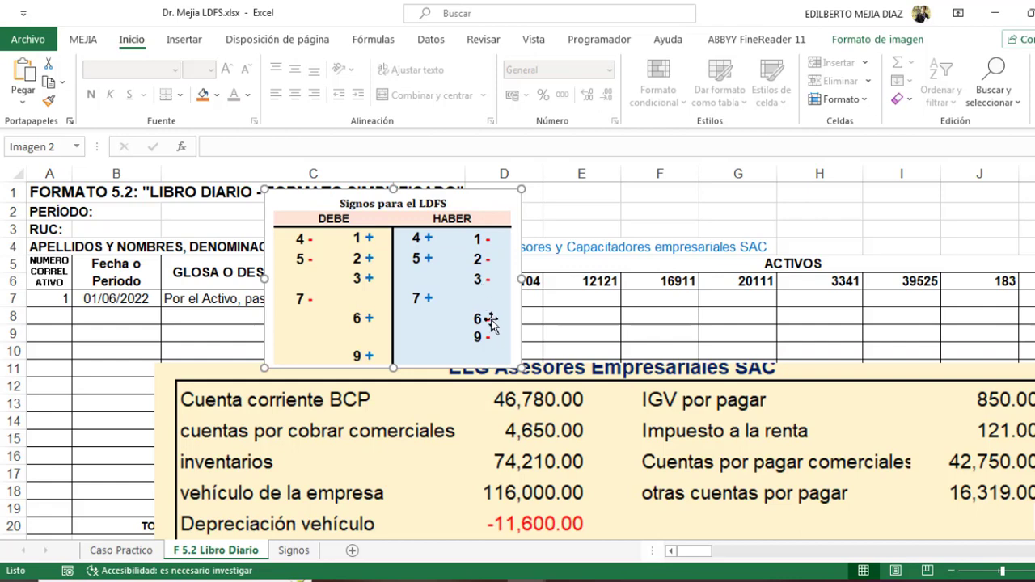
mouse_move(361, 237)
left_mouse_down()
mouse_move(246, 207)
mouse_move(158, 208)
left_mouse_up()
left_click(273, 386)
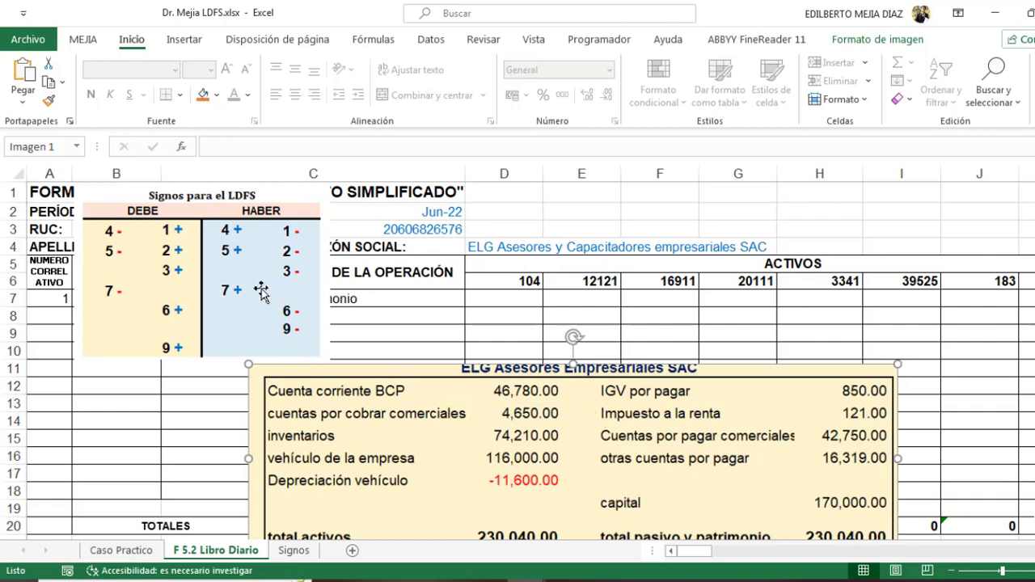
left_click_drag(261, 291, 213, 419)
left_click_drag(466, 404, 504, 403)
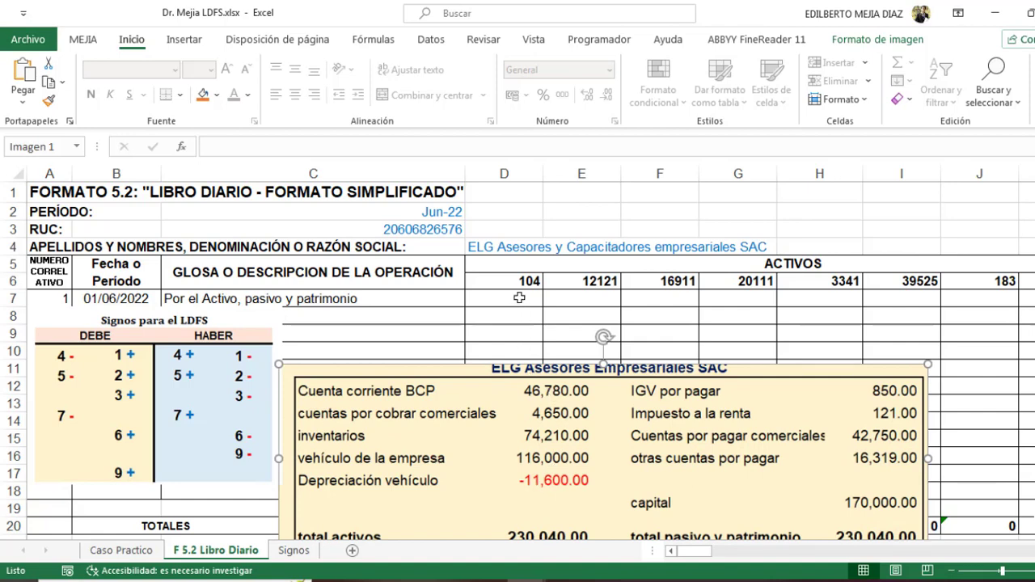
Step: Enter 46,780 under account 104, 4,650 under 12121 and 74,210 under 20111 in row 7
left_click(520, 299)
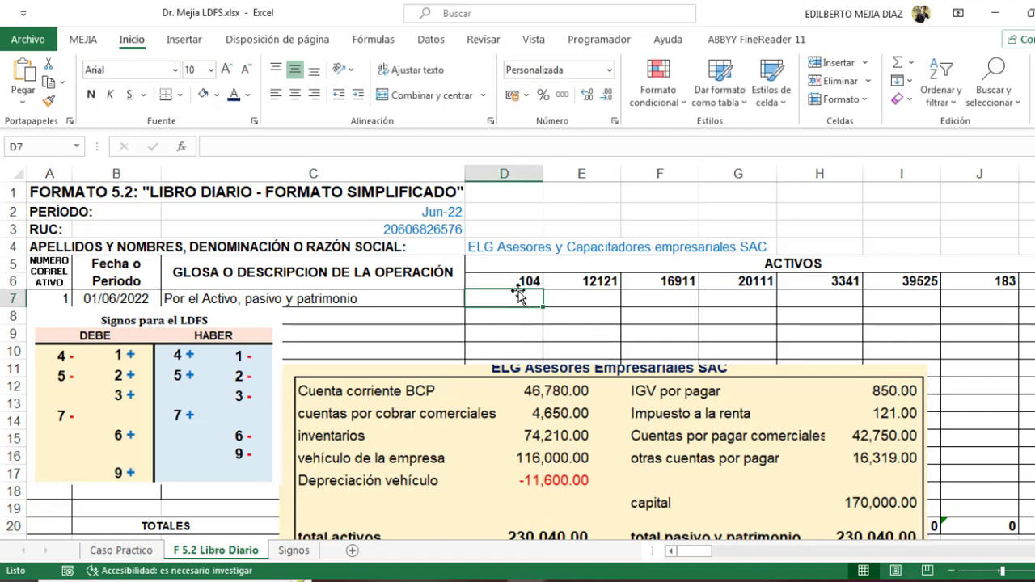
type("467")
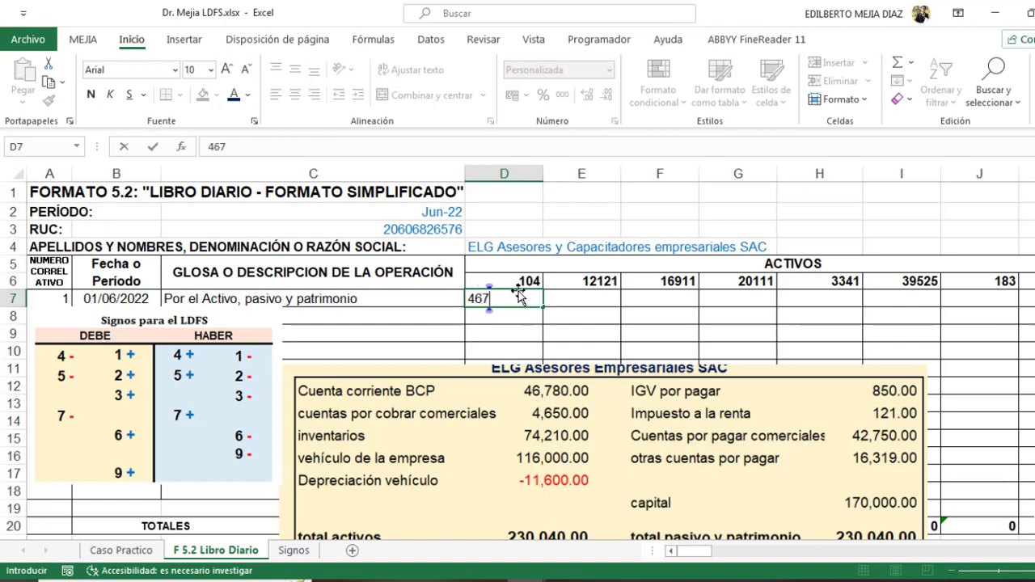
type("80")
key("Tab")
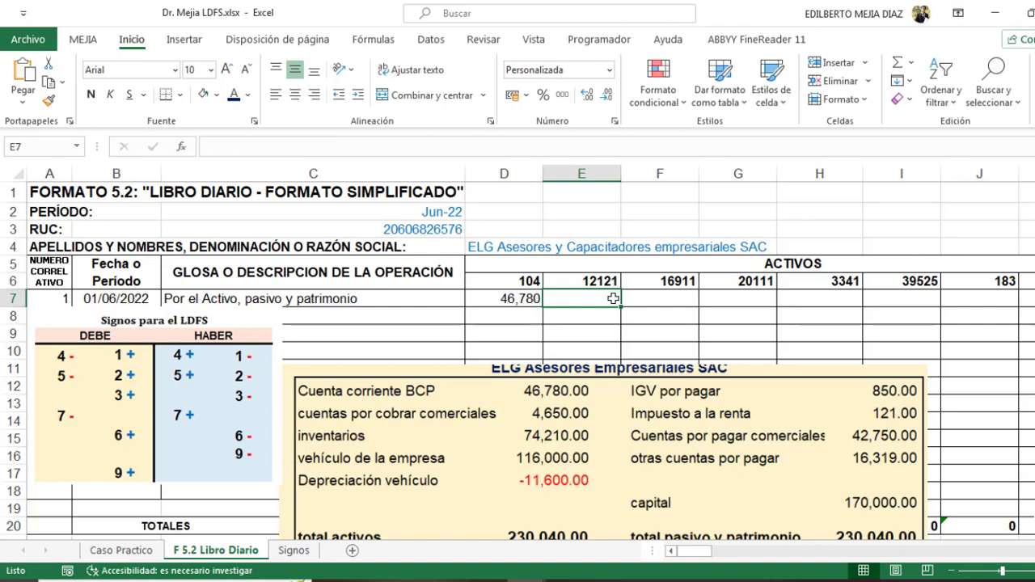
type("4650")
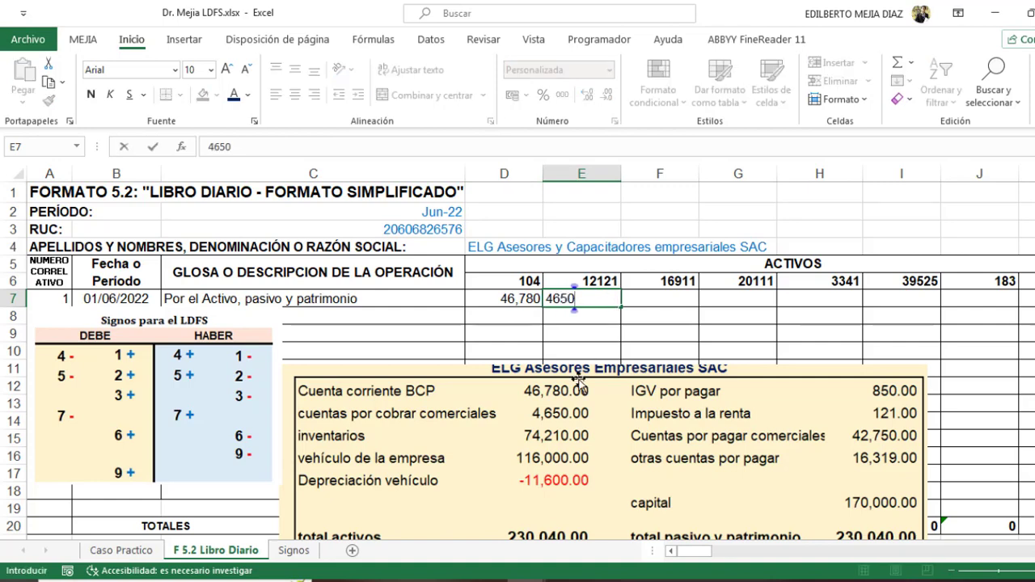
left_click(751, 295)
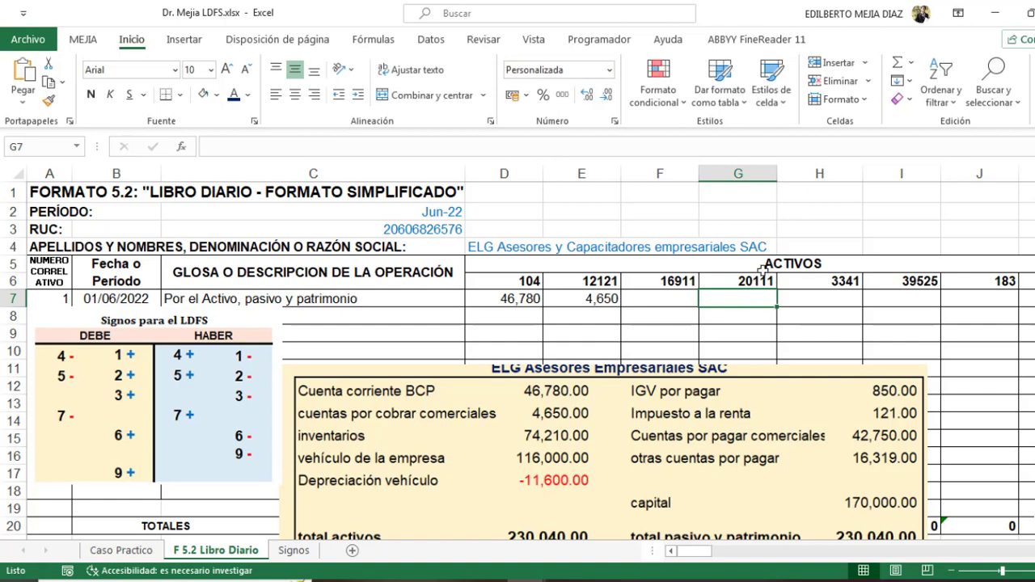
type("74210")
key("Return")
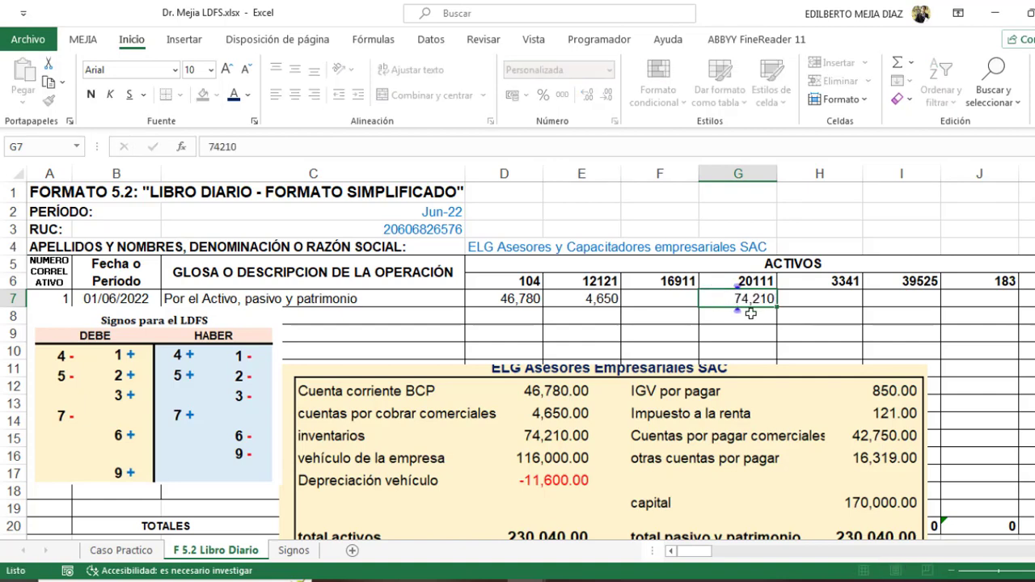
Step: Move the balance-sheet picture to the right, clear of the row 7 cells
left_click_drag(554, 397, 679, 455)
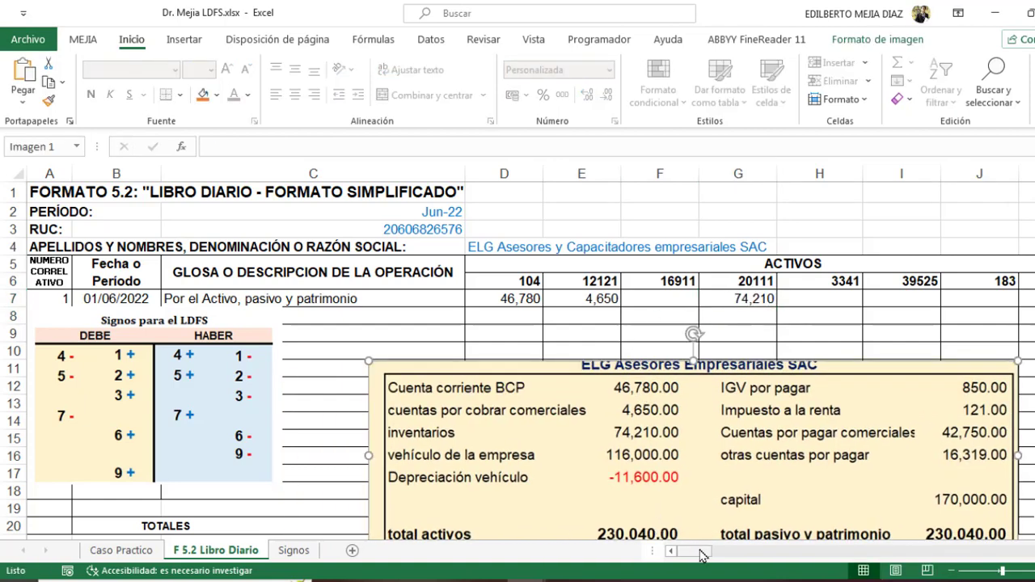
left_click_drag(693, 550, 709, 555)
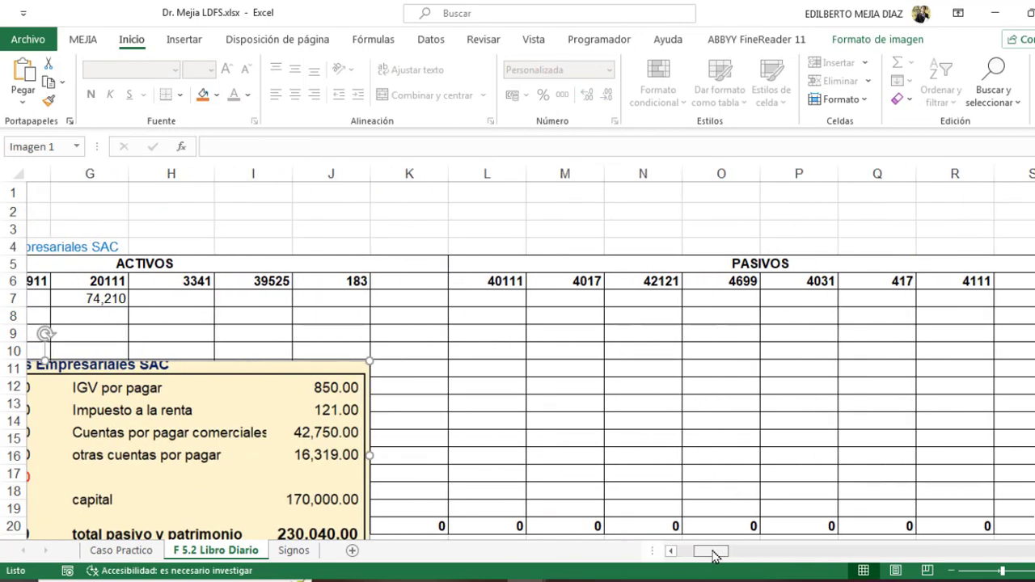
left_click_drag(225, 427, 455, 428)
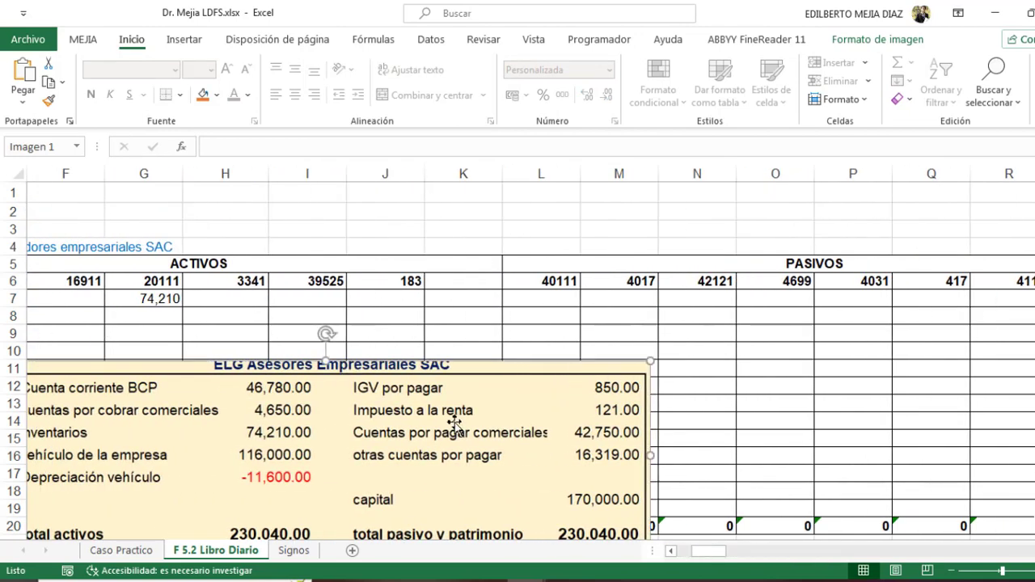
left_click_drag(231, 386, 239, 388)
Step: Enter 116,000 for the vehicle under account 3341 in H7
left_click(240, 296)
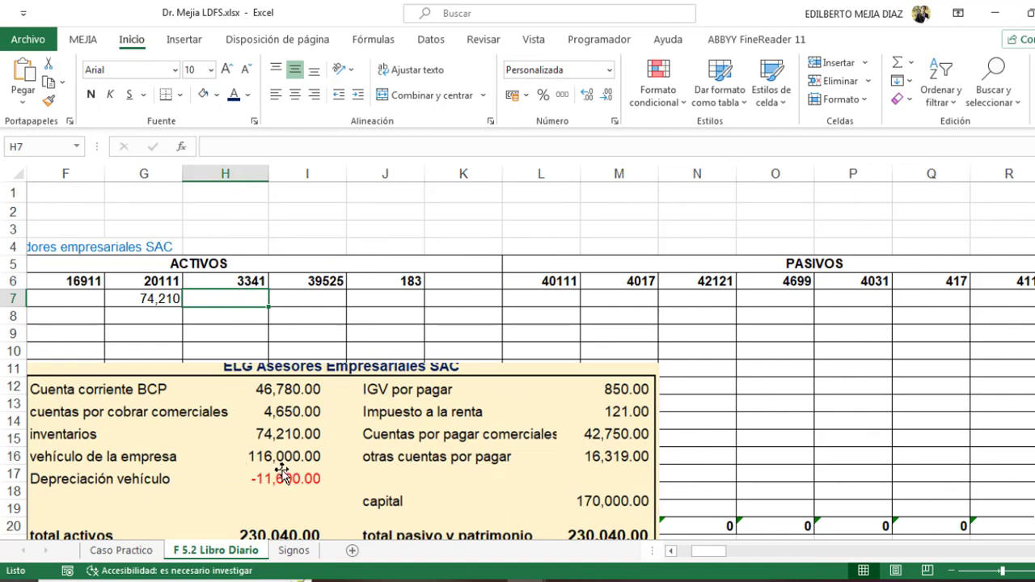
type("1")
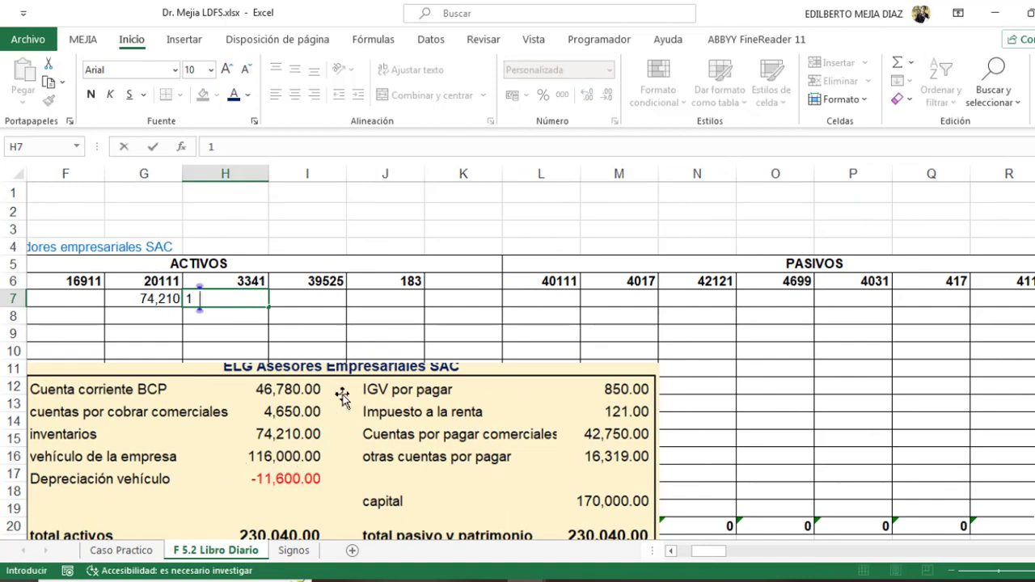
type("16,000")
key("Return")
left_click(342, 395)
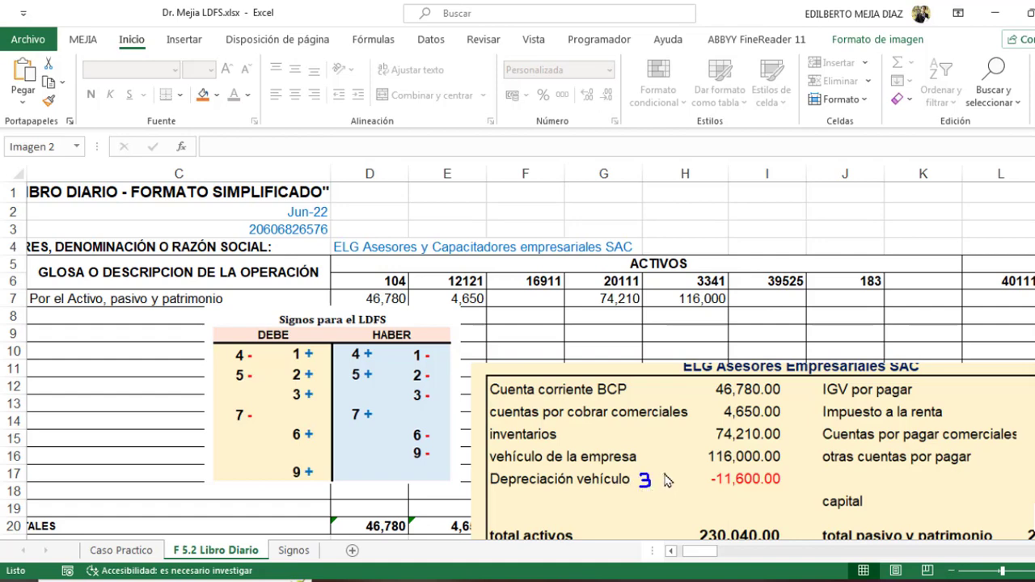
mouse_move(661, 477)
left_mouse_down()
mouse_move(662, 491)
mouse_move(639, 483)
left_mouse_up()
left_click_drag(402, 387, 404, 388)
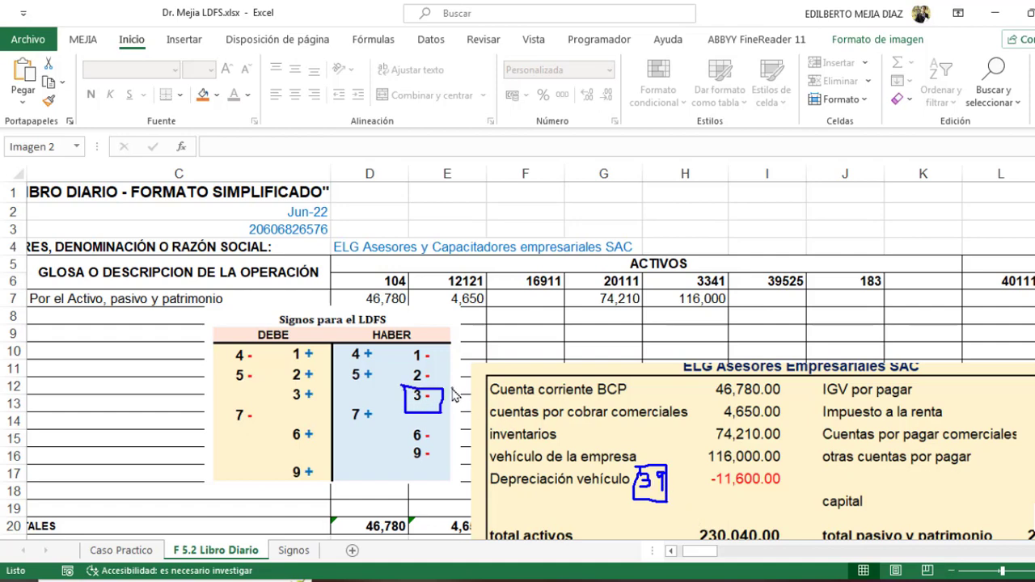
left_click_drag(459, 369, 451, 387)
key("Escape")
left_click(697, 556)
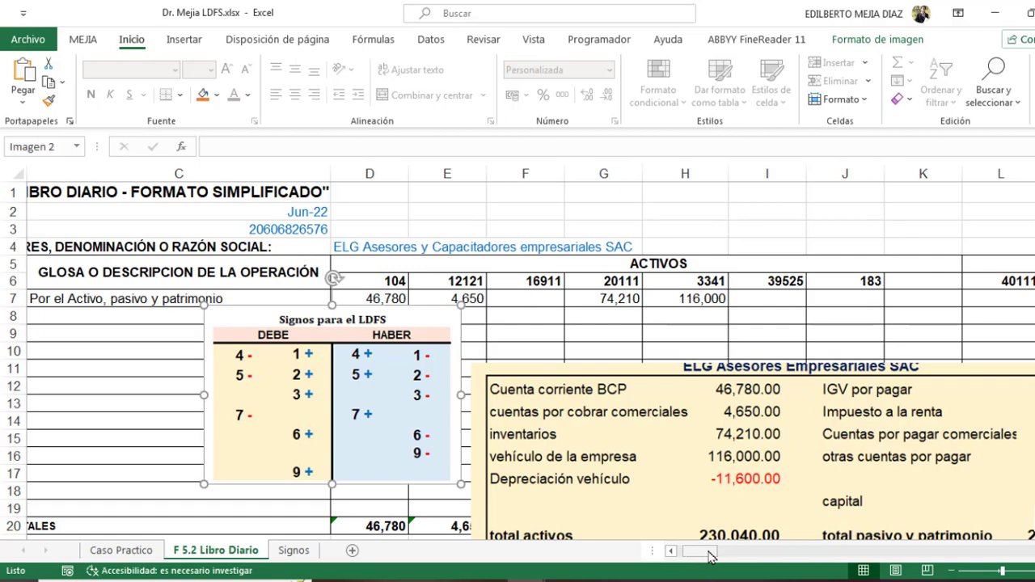
left_click_drag(702, 557, 717, 555)
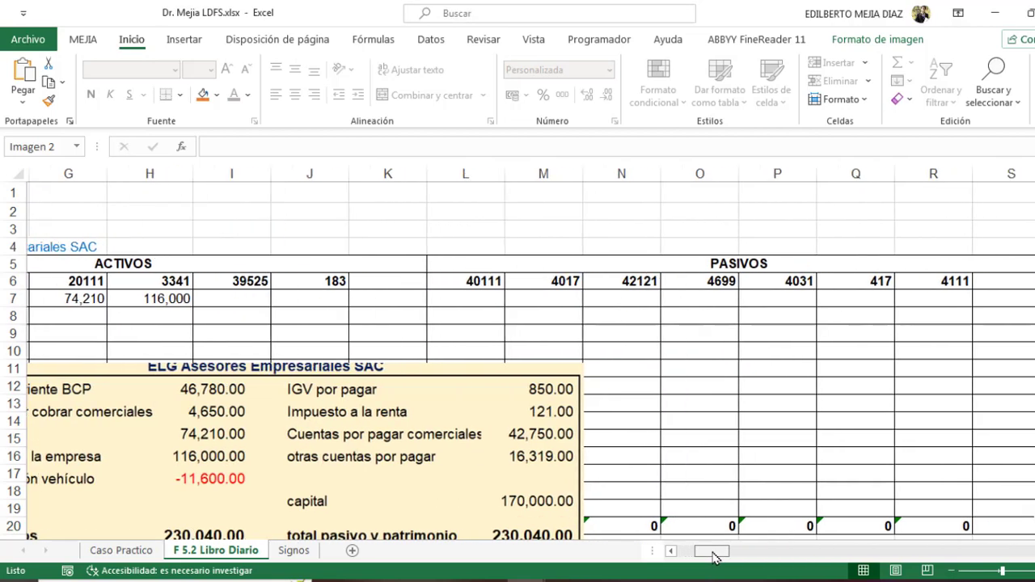
Step: Record (11,600) depreciation under account 39525 and move the balance-sheet picture beside the liability columns
left_click(252, 312)
left_click(247, 294)
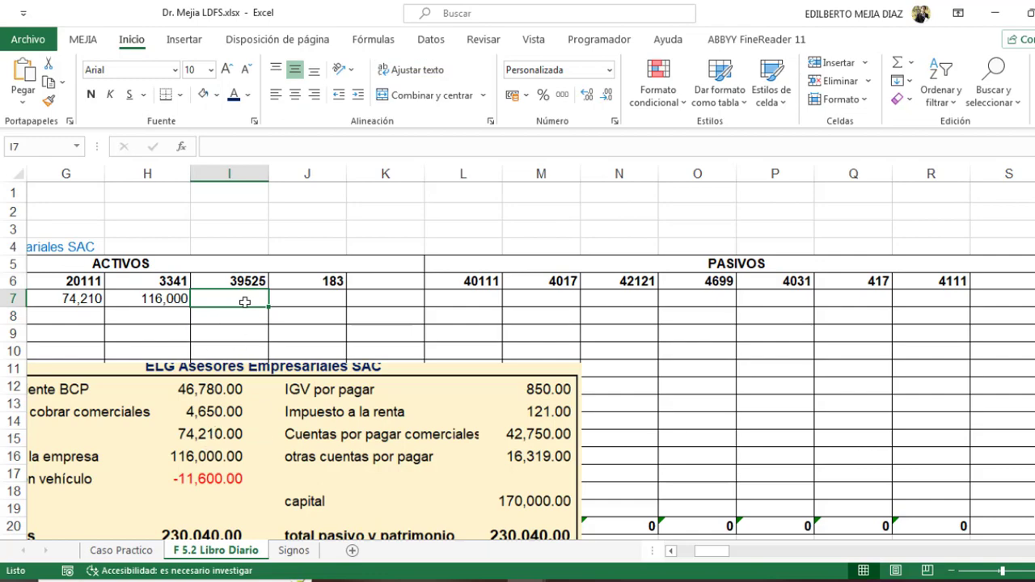
type("-")
left_click_drag(241, 451, 364, 414)
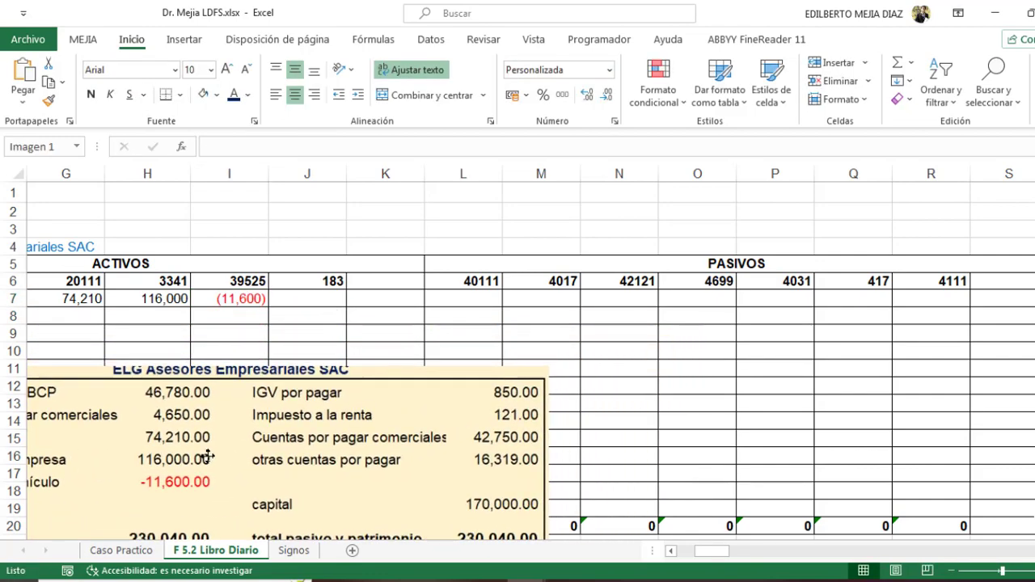
left_click_drag(360, 414, 204, 465)
left_click_drag(707, 553, 712, 553)
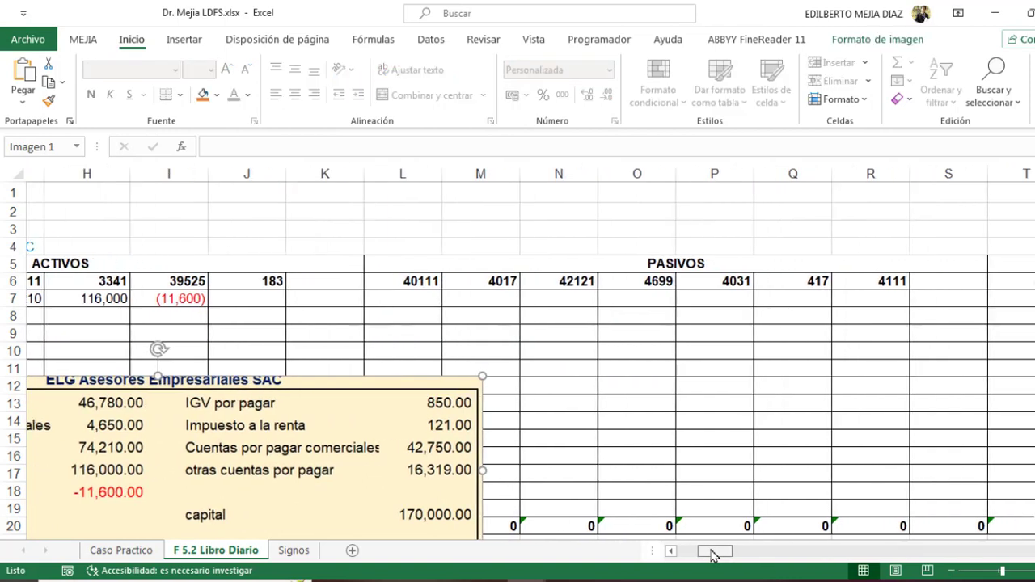
left_click_drag(356, 494, 435, 483)
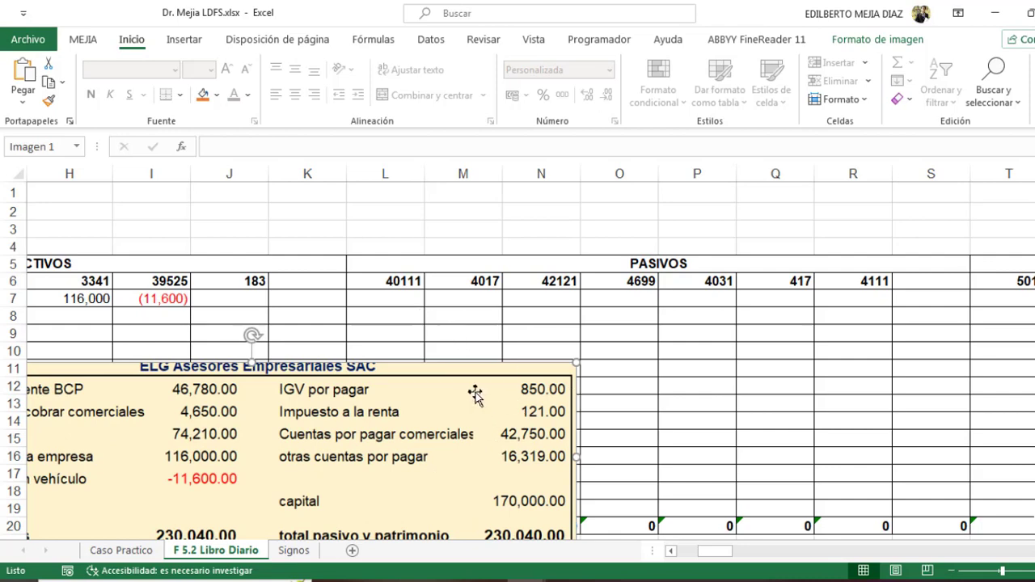
left_click(391, 298)
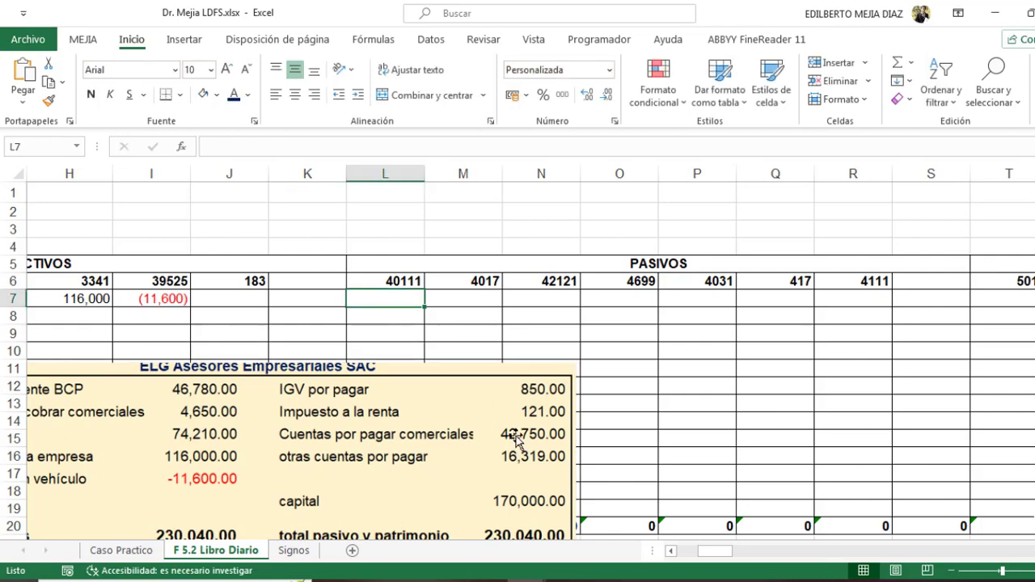
Step: Enter 850, 121, 42,750 and 16,319 under accounts 40111, 4017, 42121 and 4699
type("850")
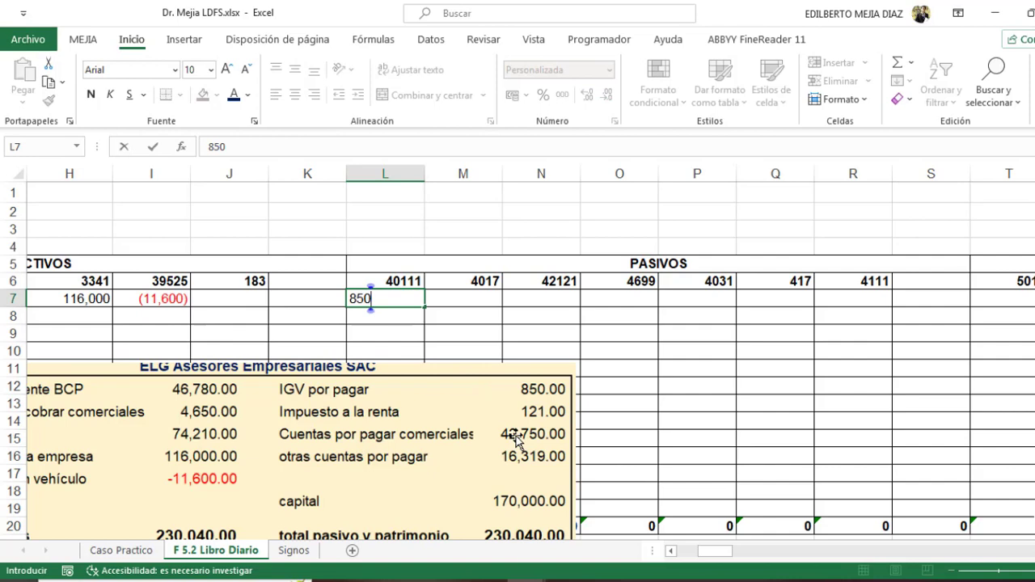
key("Tab")
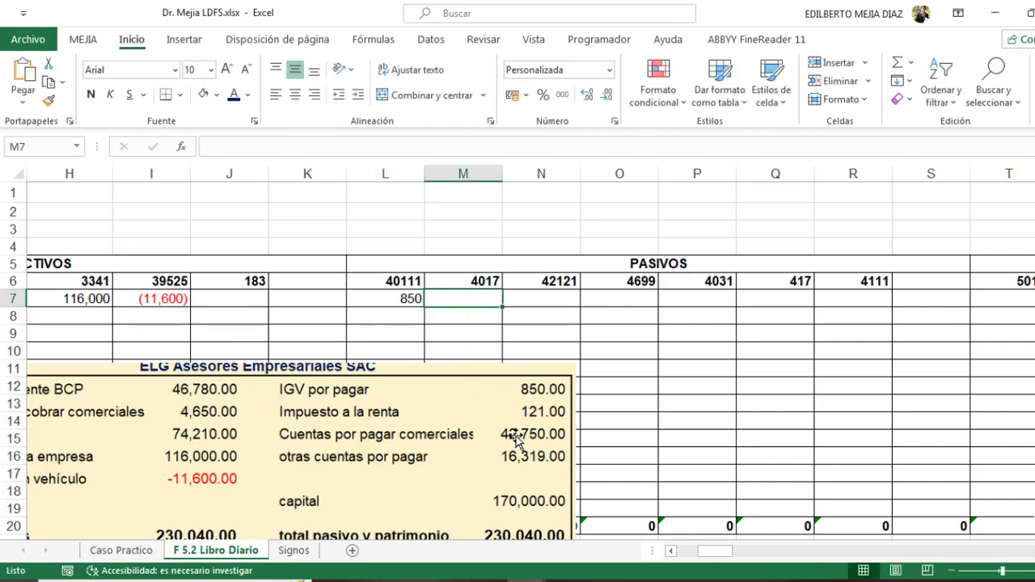
type("121")
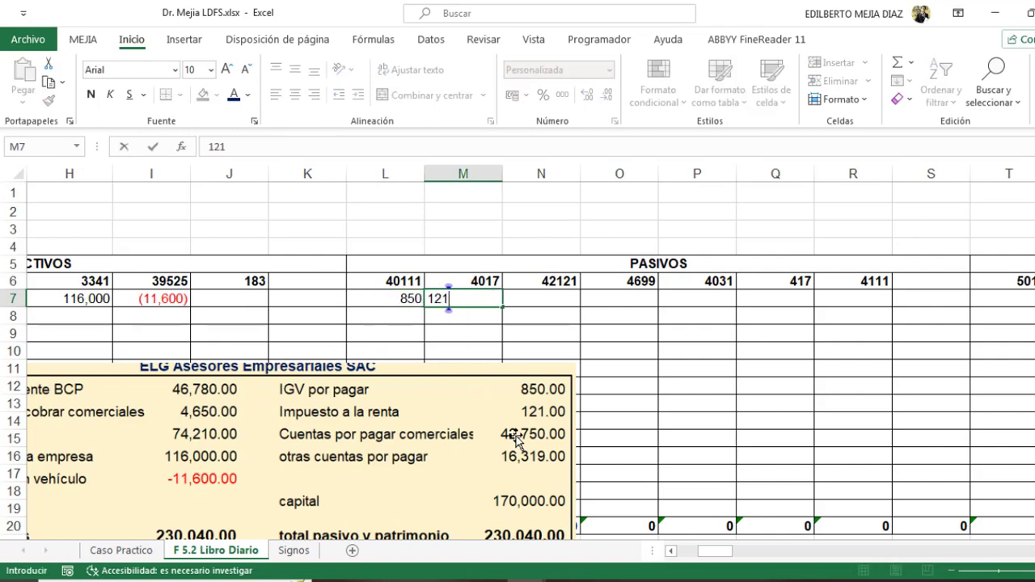
key("Tab")
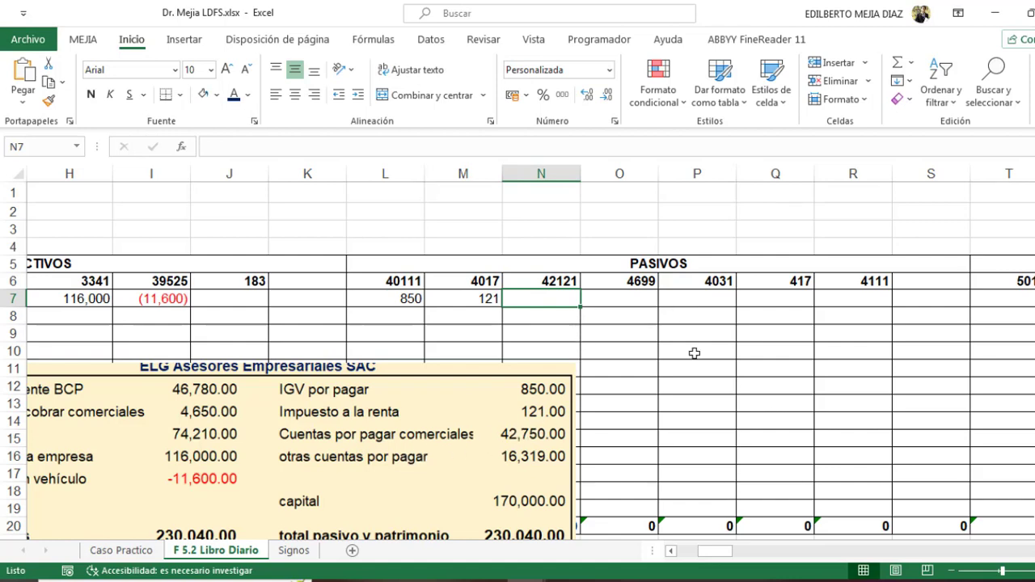
type("42,")
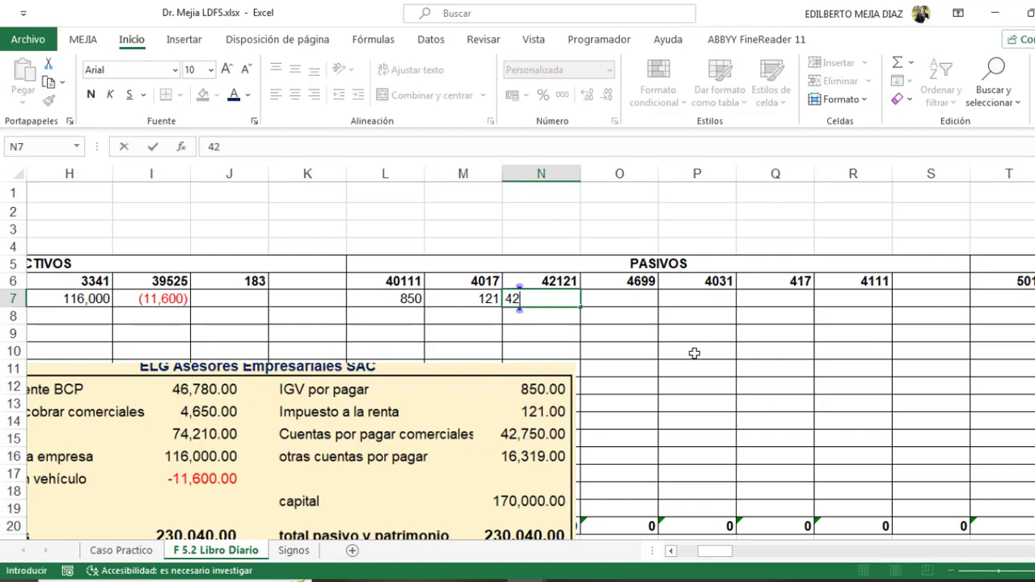
type("750")
key("Tab")
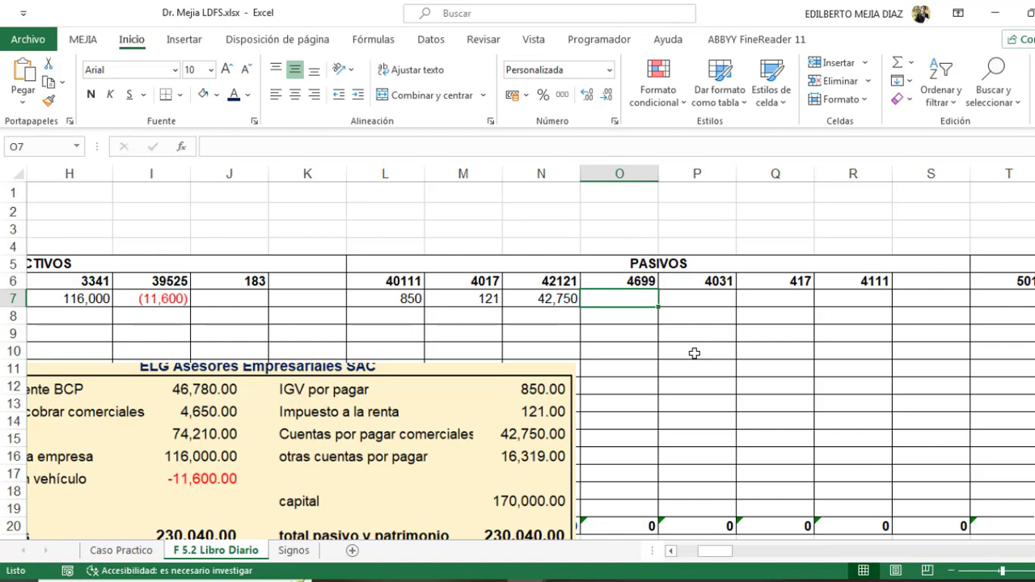
type("16319")
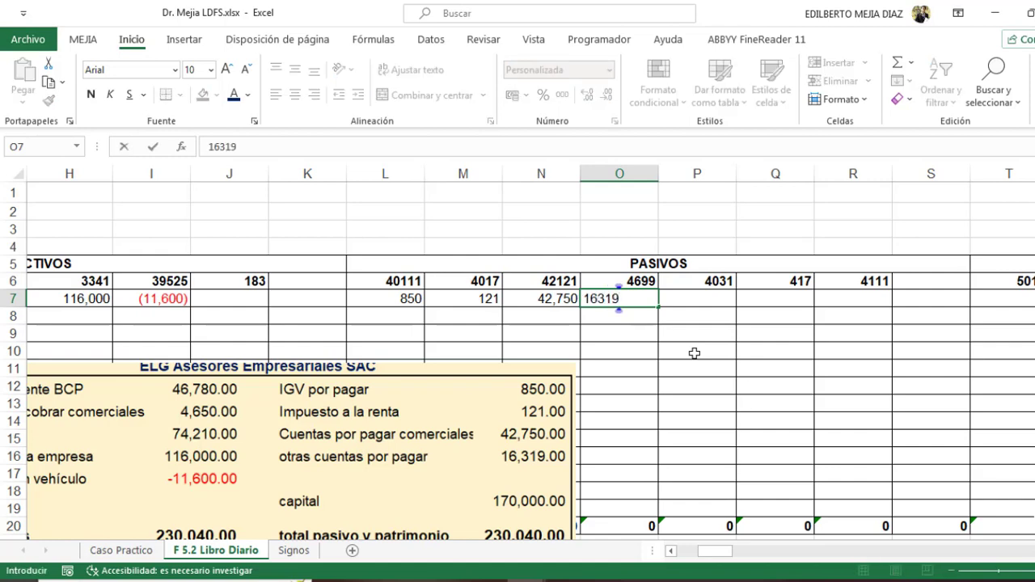
key("Tab")
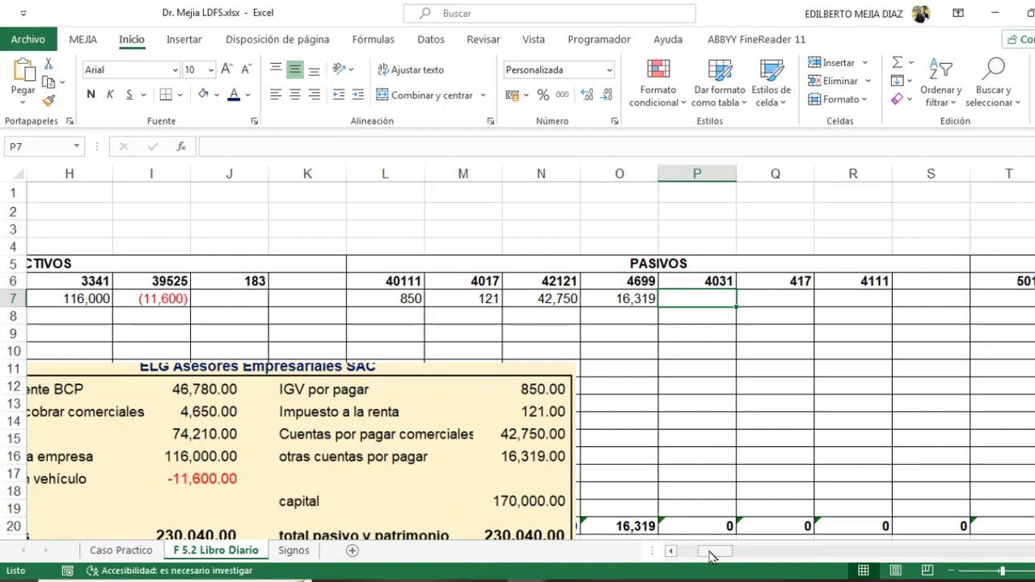
Step: Delete the balance-sheet summary picture, move the Signos chart lower-left, and select row 7
left_click_drag(711, 557, 717, 555)
left_click_drag(214, 432, 526, 402)
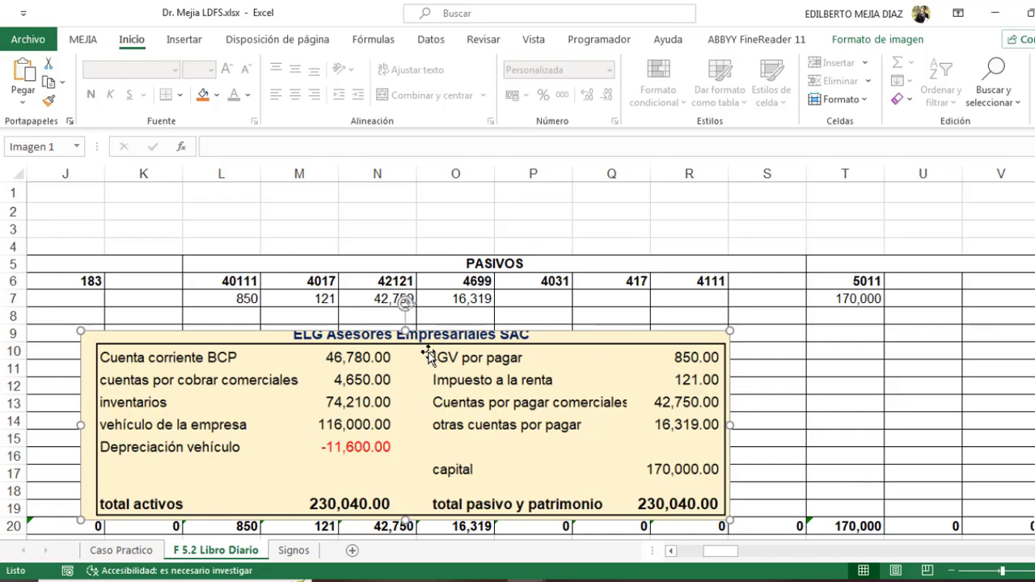
key("Delete")
left_click_drag(721, 551, 695, 551)
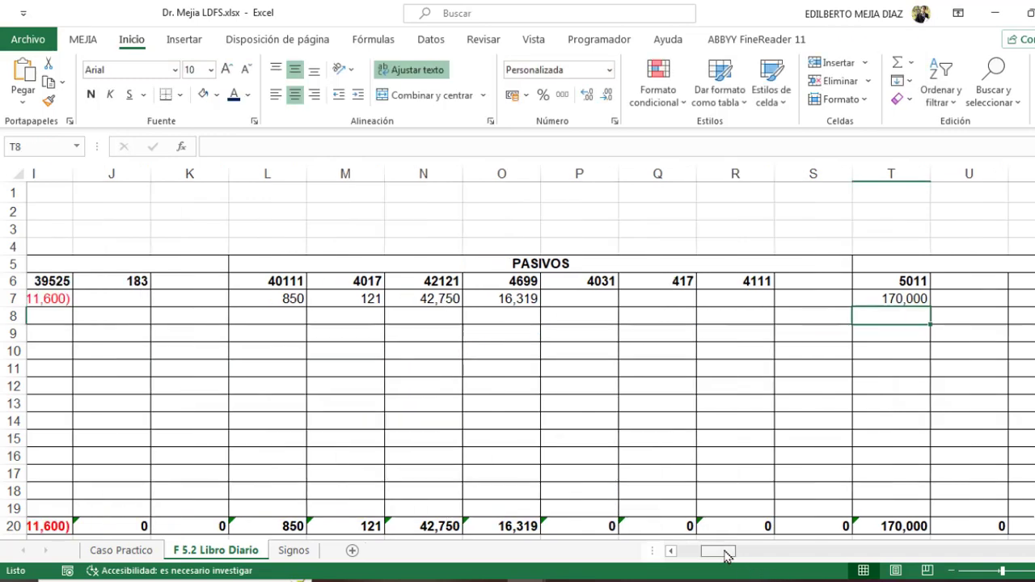
left_click_drag(537, 435, 196, 486)
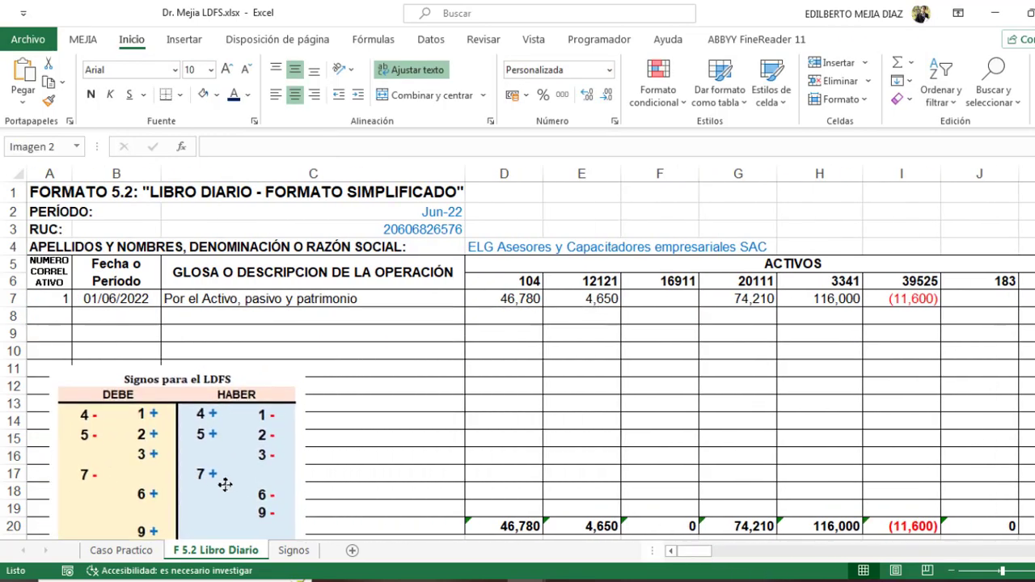
left_click(14, 299)
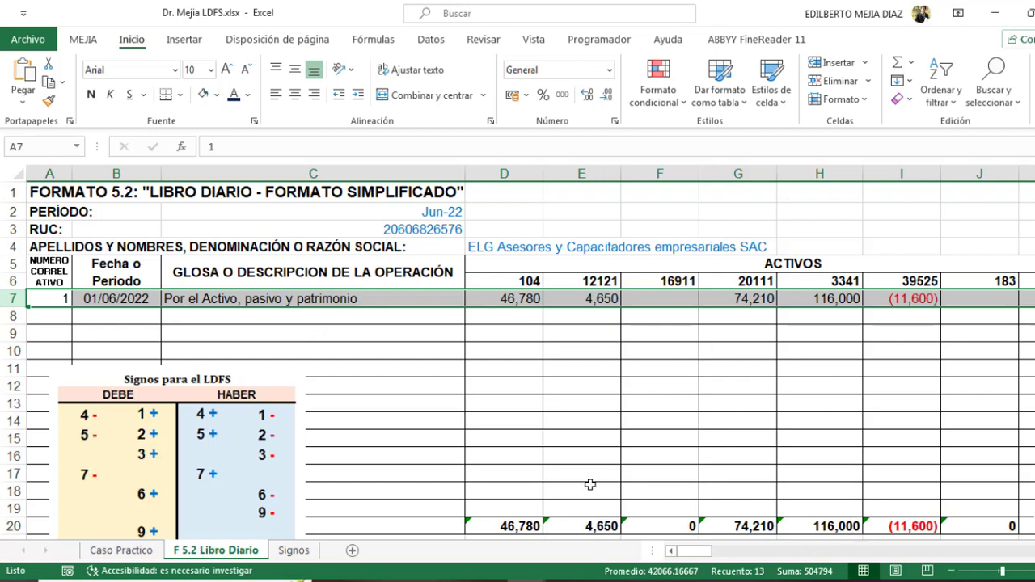
scroll(697, 505, "right", 3)
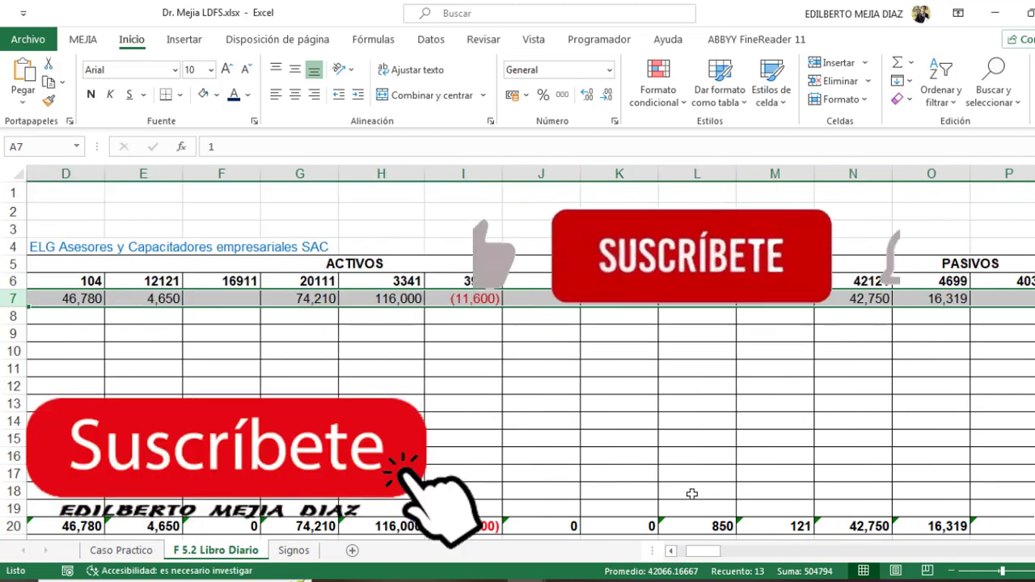